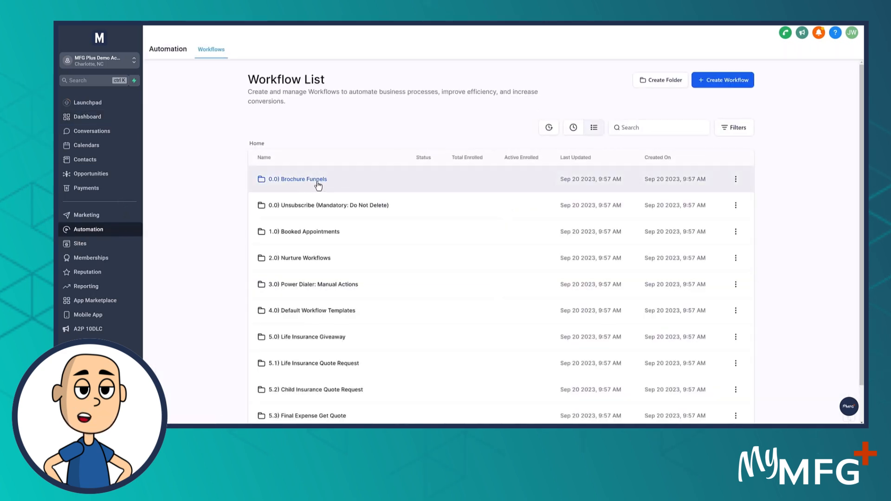
Review the actions of the 0.01 ACA Life Change Form workflow in the 0.0) Brochure Funnels folder, then return to the workflow list
click(317, 182)
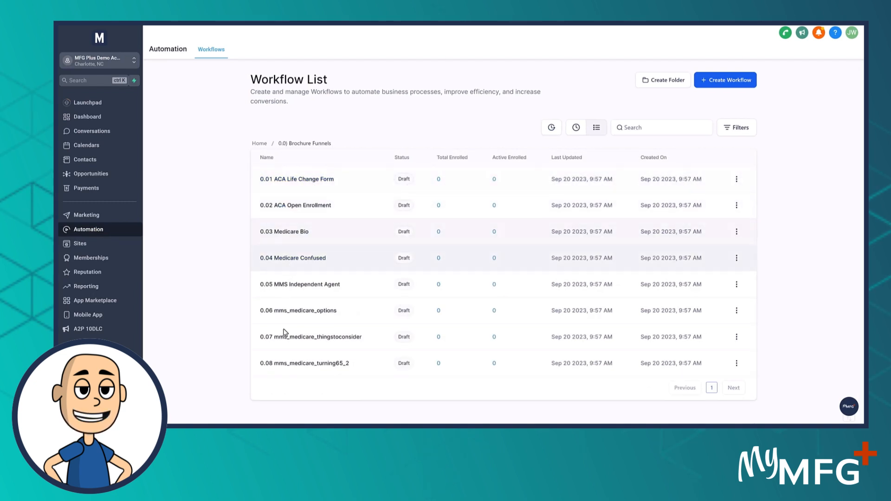
click(309, 186)
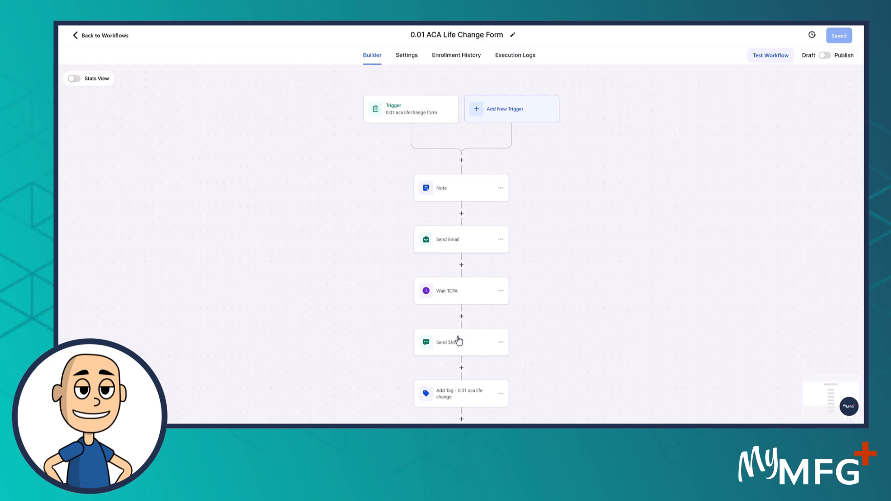
scroll(457, 340, down, 3)
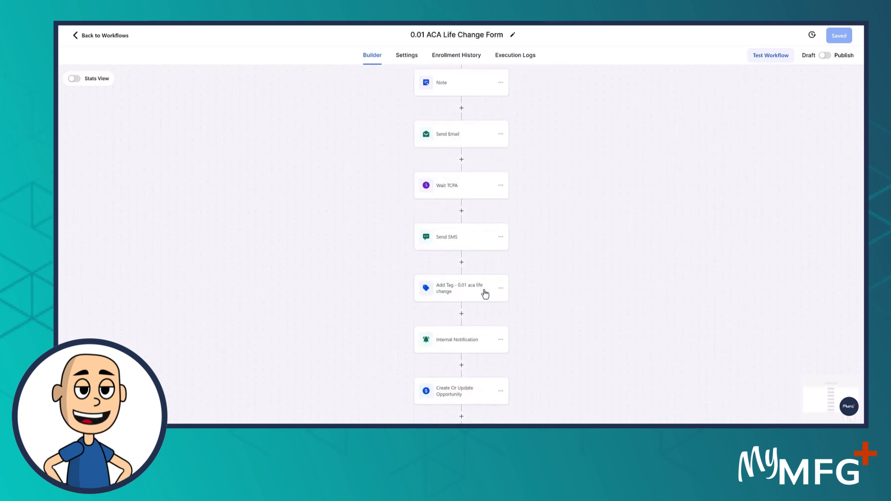
scroll(456, 347, down, 2)
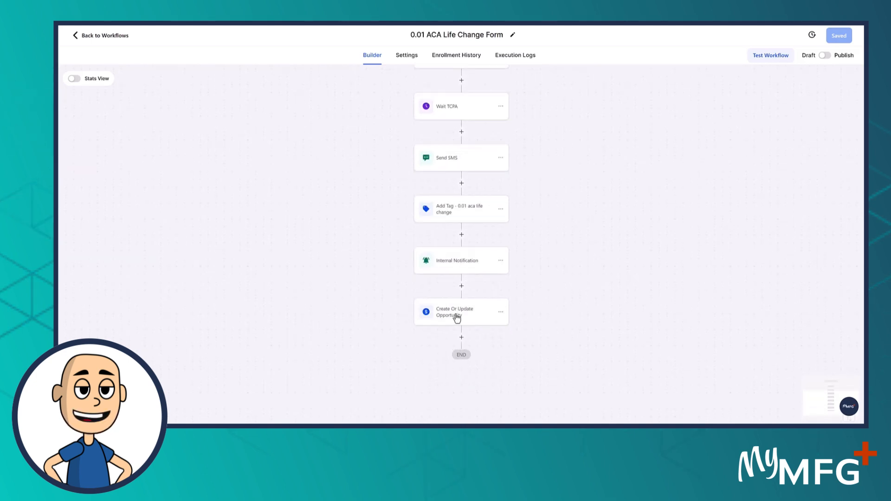
click(87, 37)
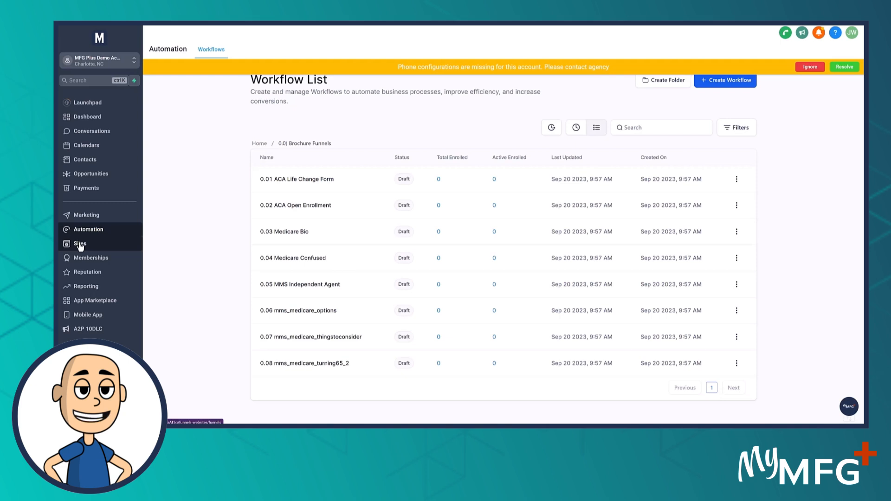
Open the 0.01 aca_lifechange funnel from the site funnels' 0.0) Brochure Funnels folder, ignoring the phone configuration warning
click(80, 244)
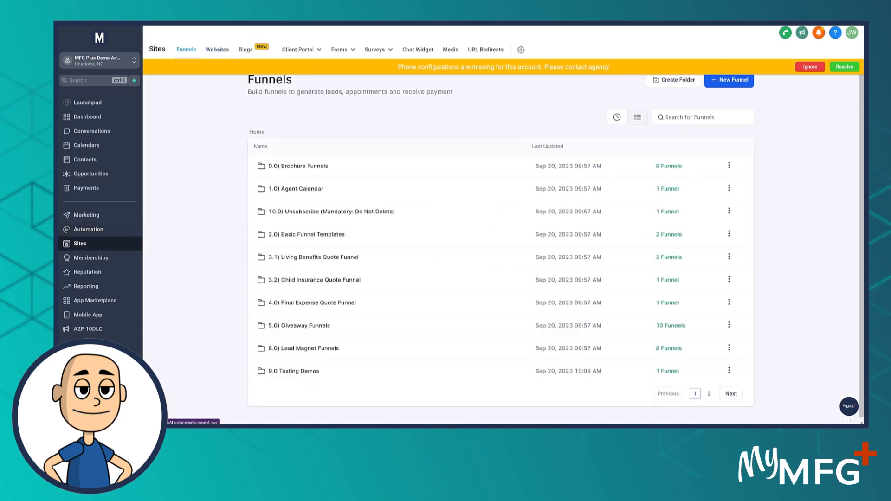
click(813, 67)
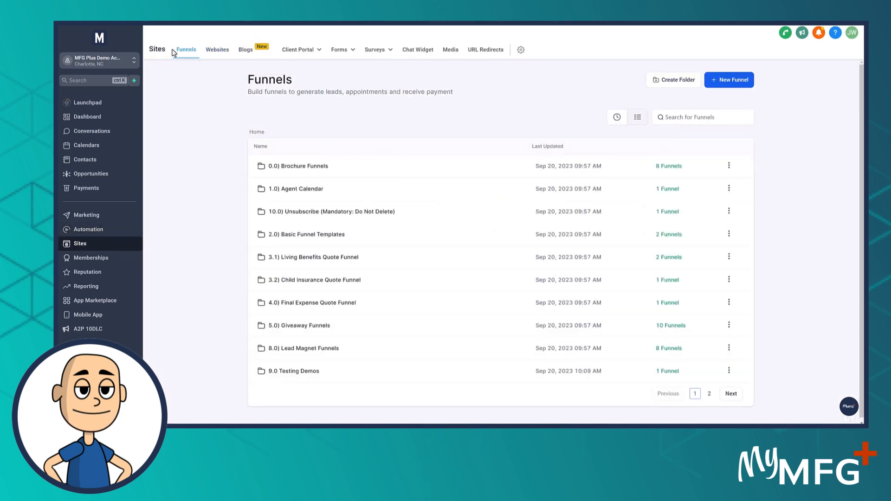
click(303, 167)
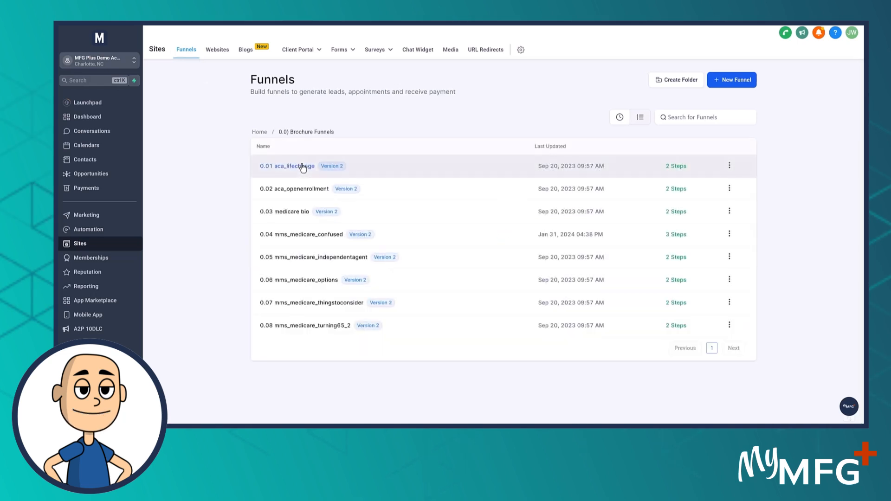
click(300, 167)
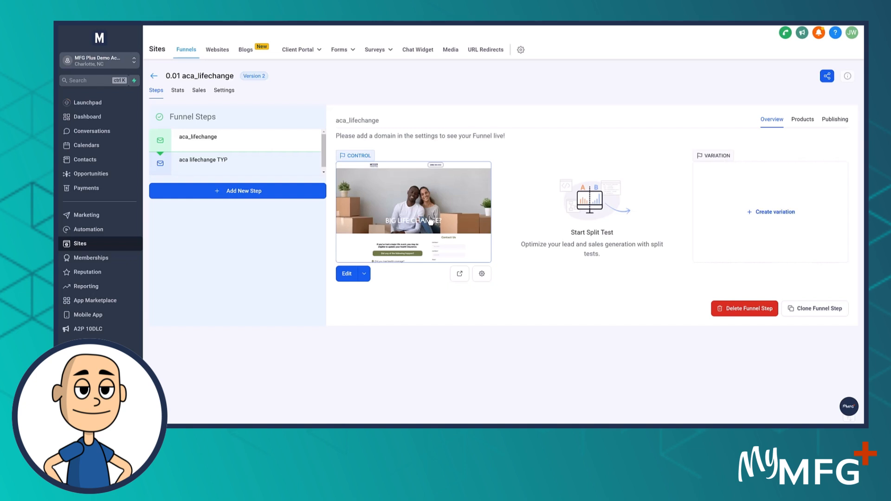
Open the aca_lifechange page in the editor, check which form its Contact Us section uses, and return to the funnel
click(346, 274)
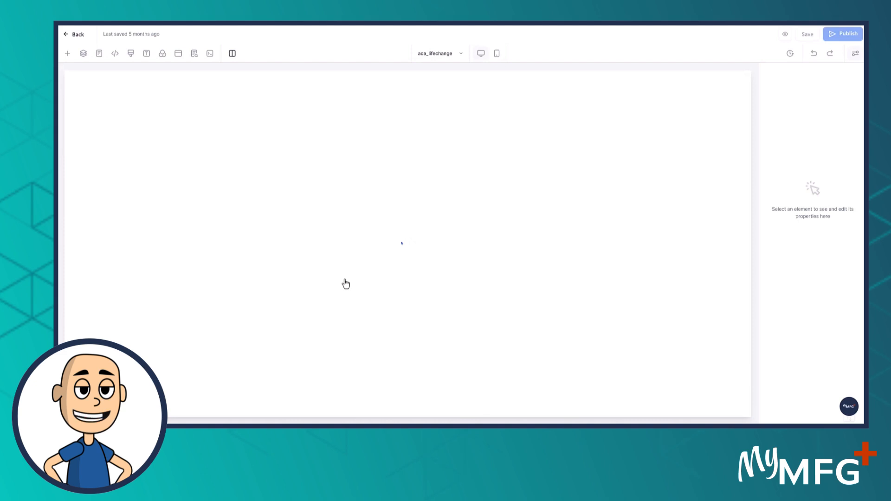
scroll(508, 225, down, 6)
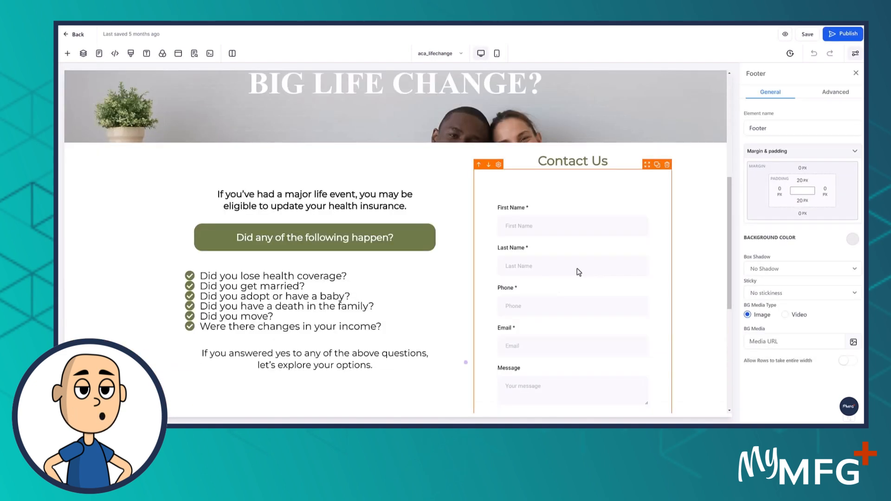
scroll(579, 271, down, 2)
click(569, 235)
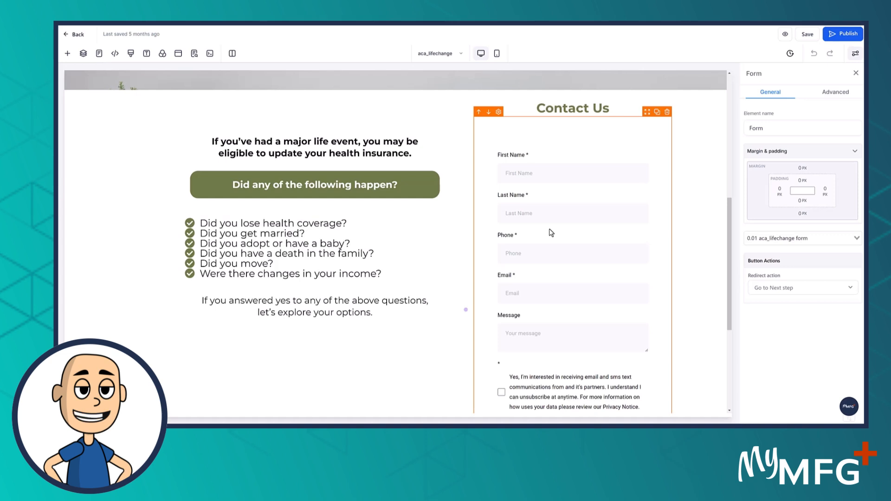
click(72, 36)
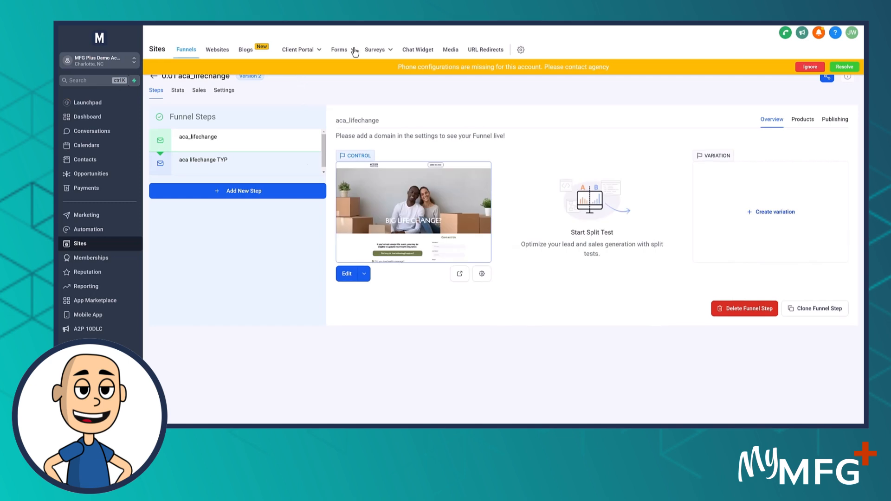
Open the 0.01 aca_lifechange form from the 0.0) Brochure Forms folder in the form builder
click(353, 50)
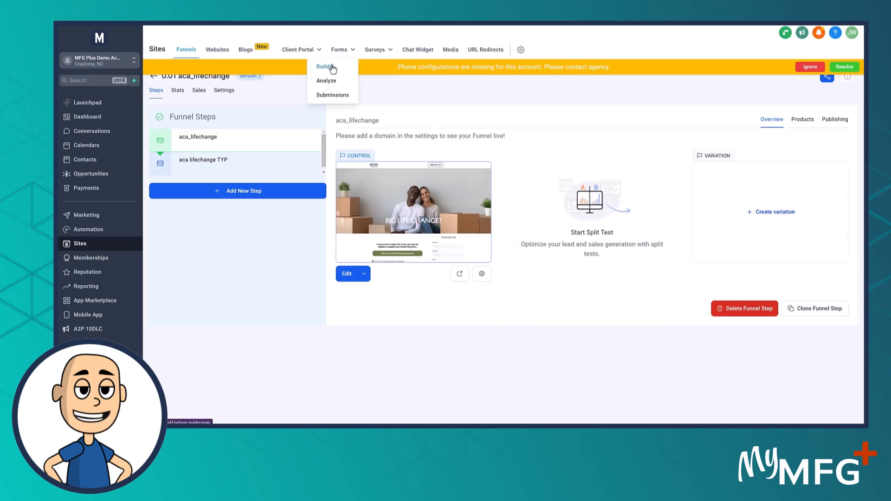
click(332, 68)
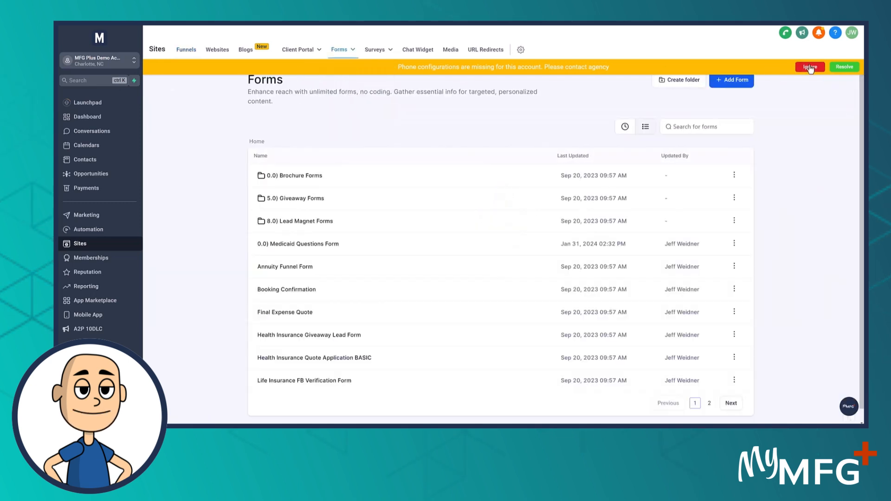
click(303, 177)
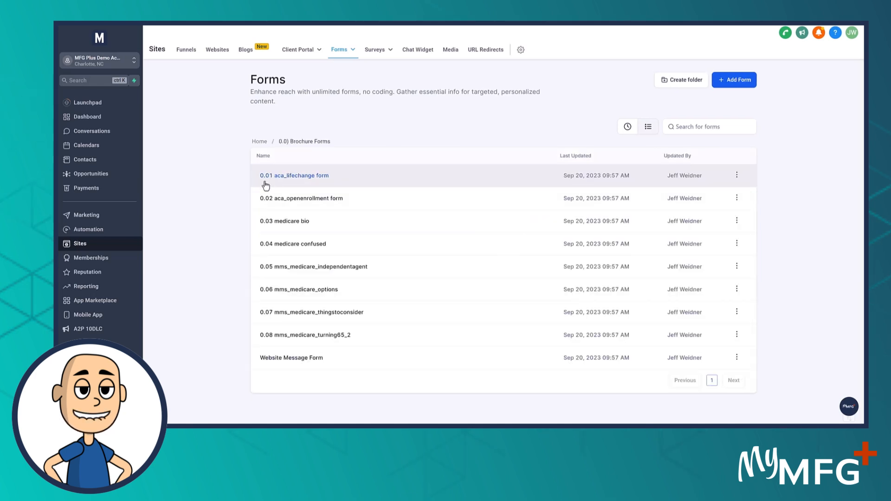
click(292, 180)
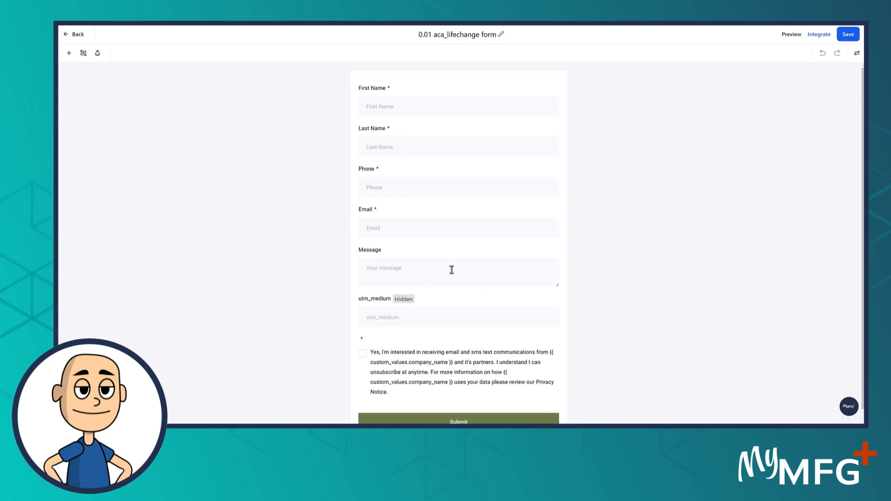
Inspect the settings of the form's Message, Email and Phone fields
click(403, 260)
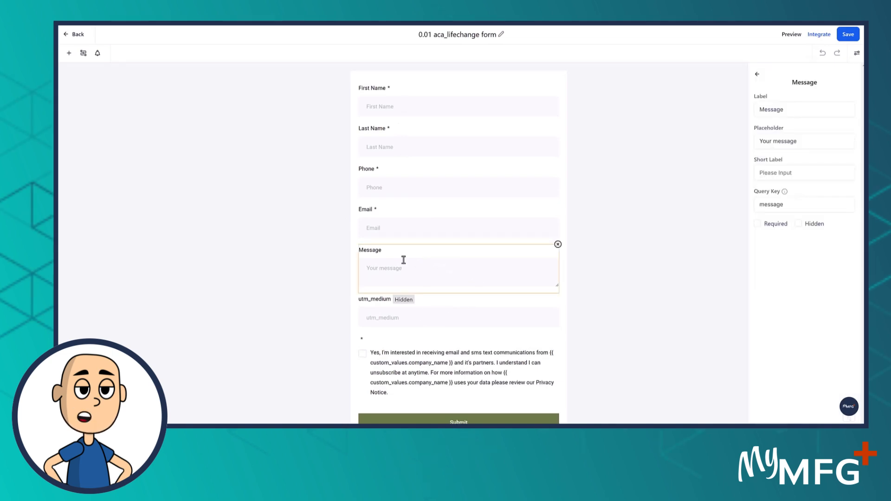
click(396, 220)
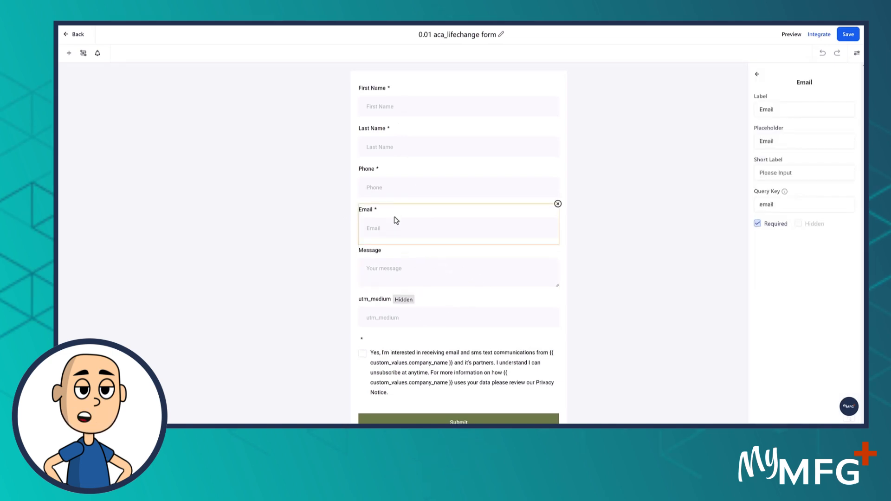
click(391, 160)
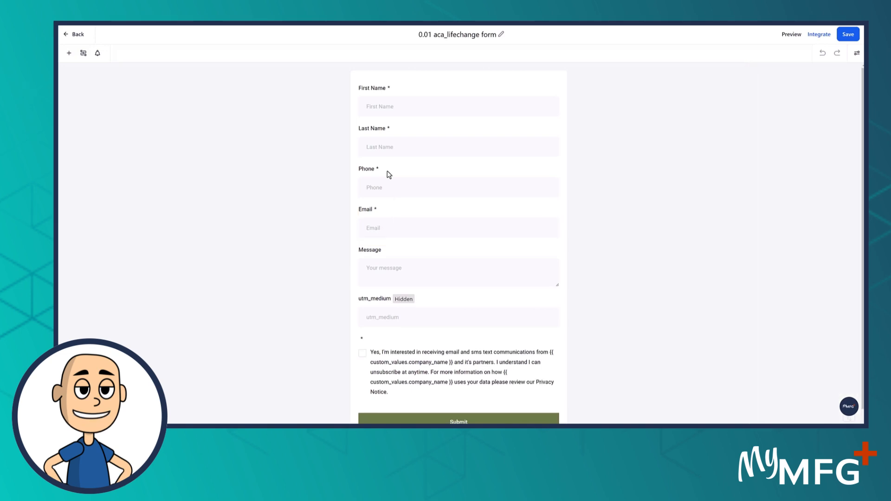
click(389, 174)
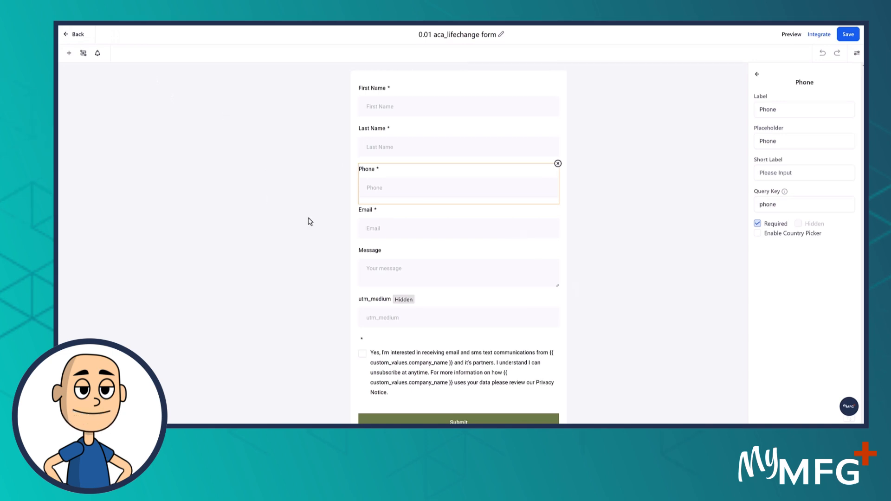
scroll(484, 276, down, 1)
scroll(484, 275, up, 1)
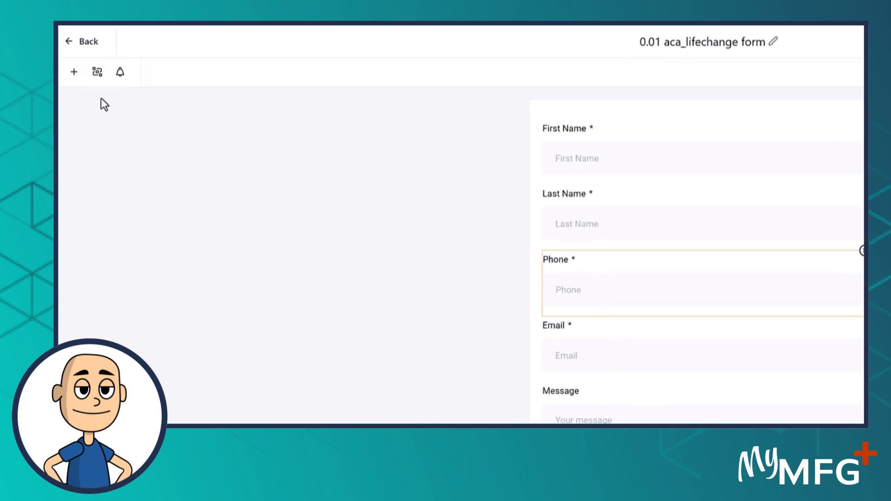
Search the custom fields available as form elements for "0.01"
click(73, 74)
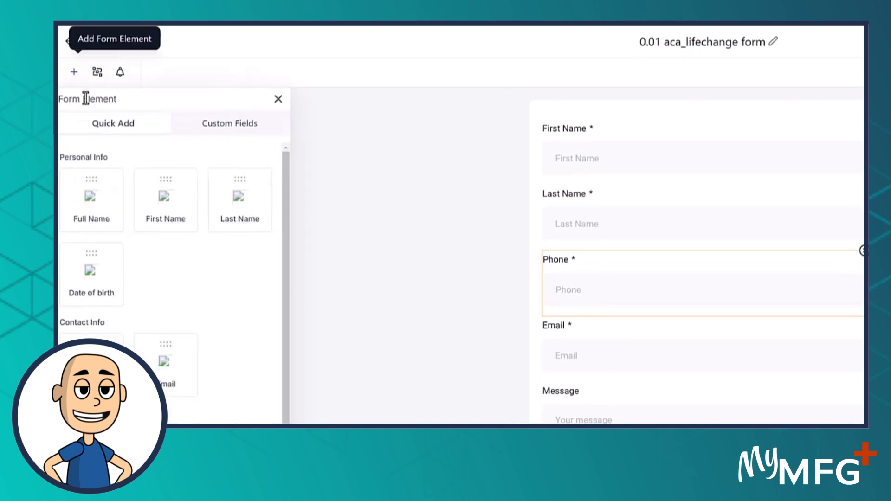
click(249, 125)
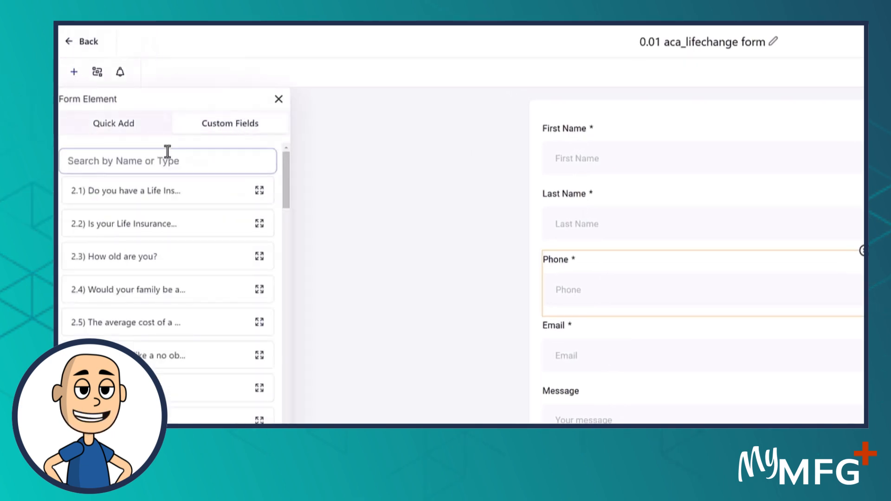
text(0)
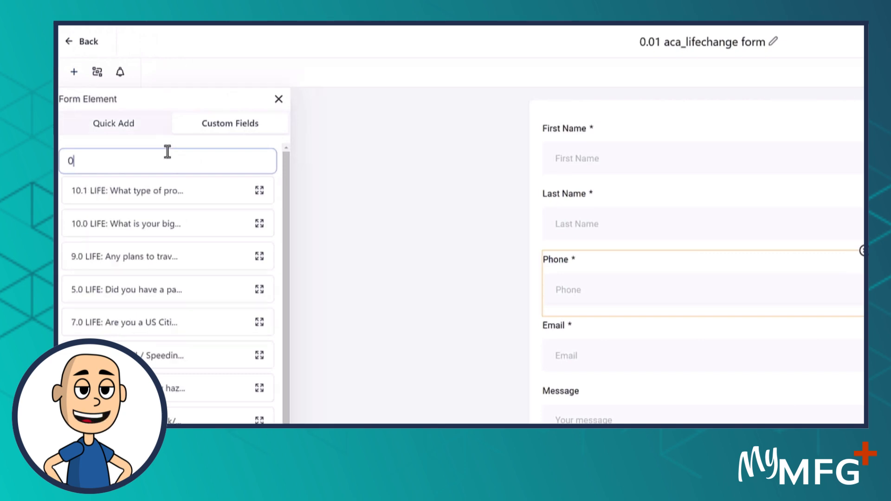
text(.01)
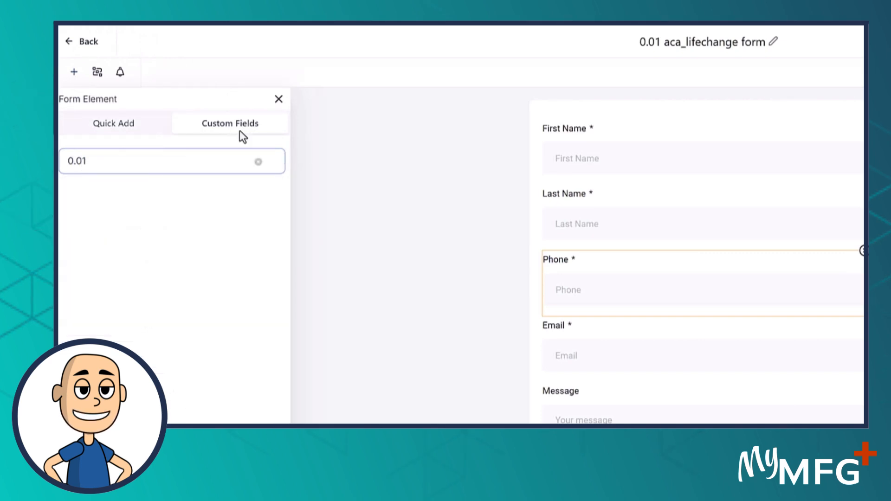
double_click(93, 162)
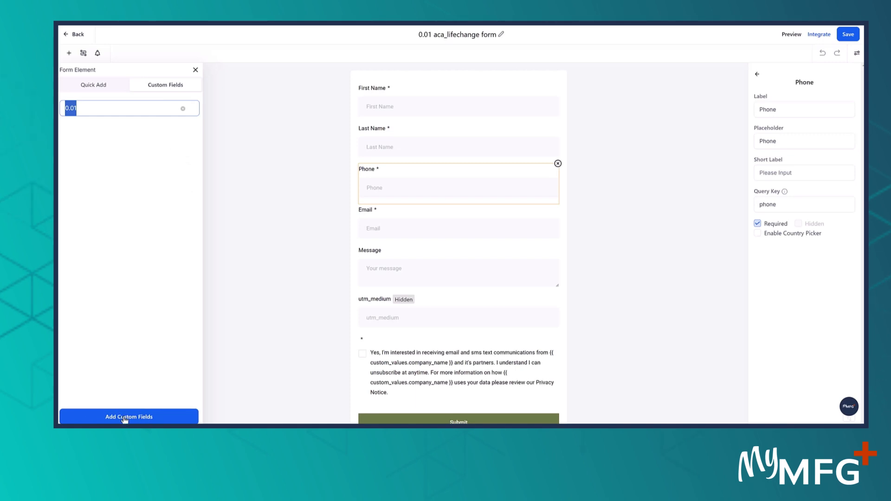
Leave the form builder, open the account's Custom Fields settings, ignore the phone configuration warning and show the field folders
click(75, 35)
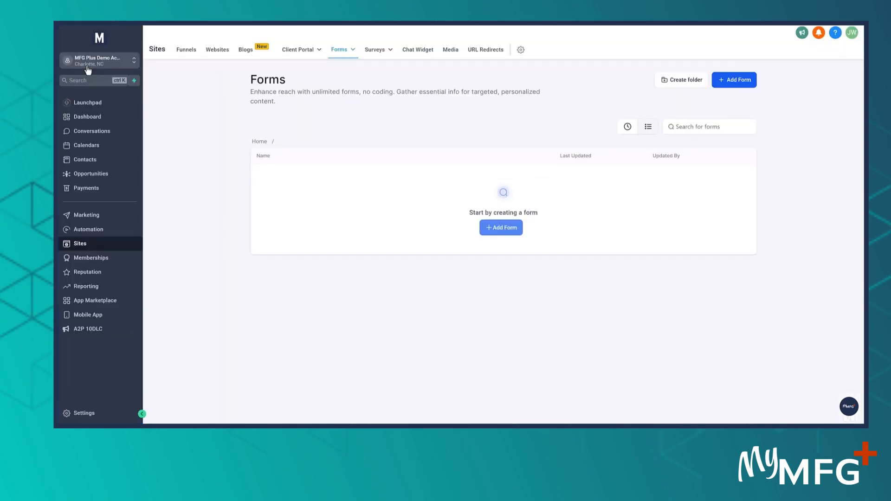
click(77, 414)
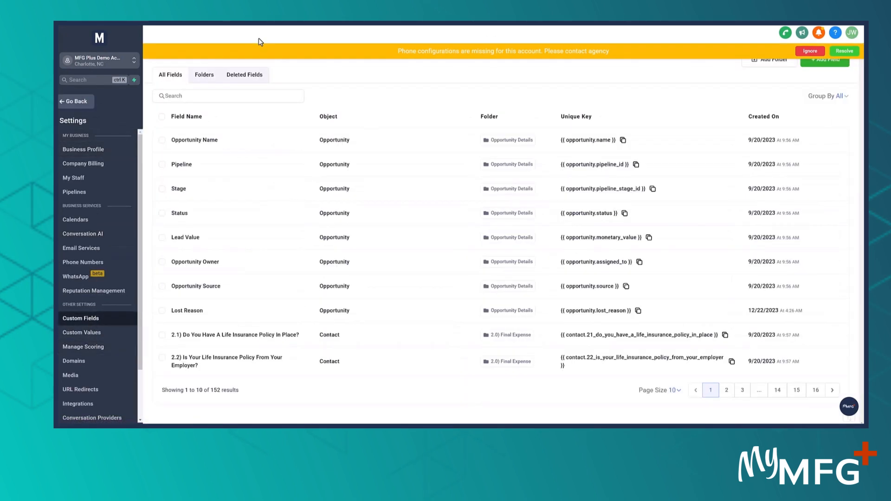
click(809, 51)
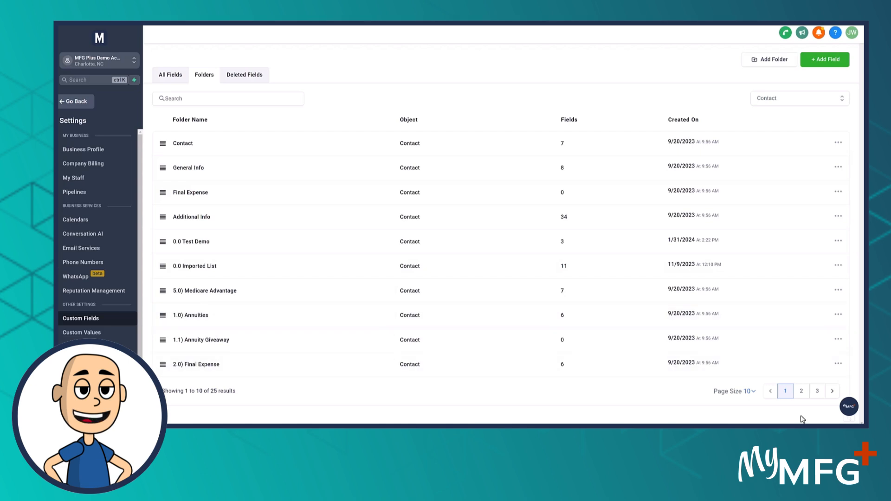
Set the custom field folder list's page size to 200 and look through the contact folders
click(747, 392)
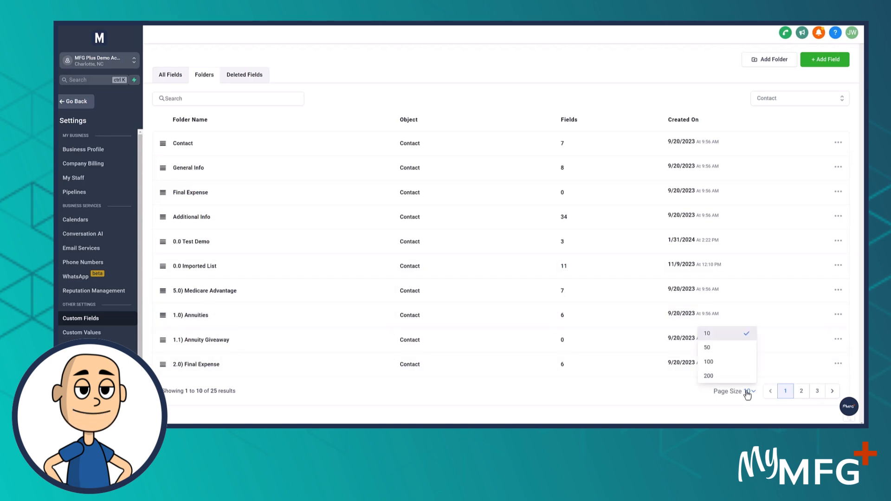
click(717, 376)
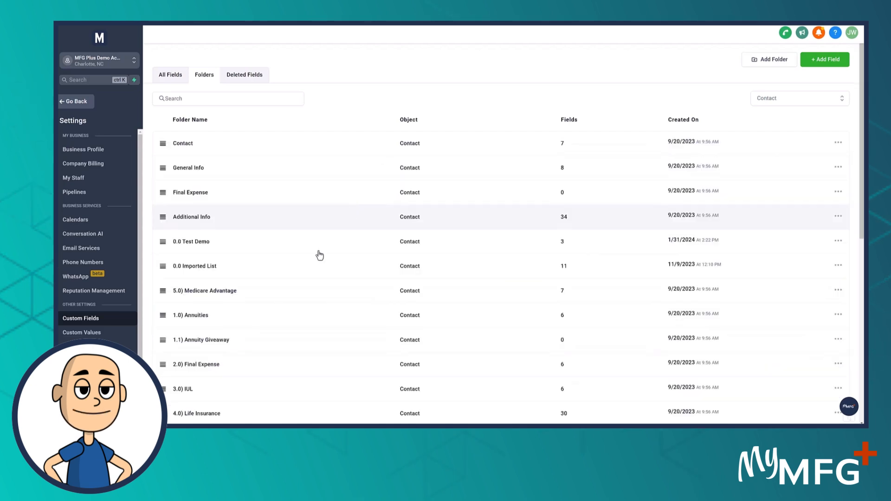
scroll(308, 277, down, 5)
scroll(331, 283, down, 2)
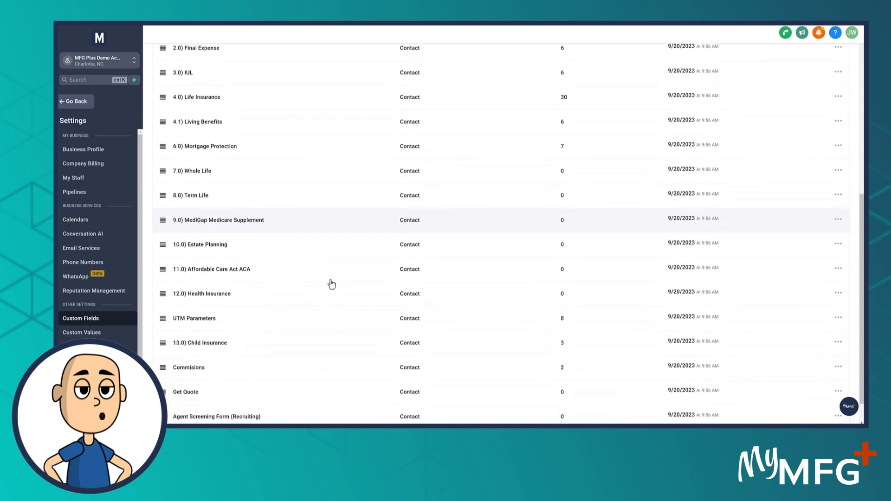
scroll(330, 284, down, 1)
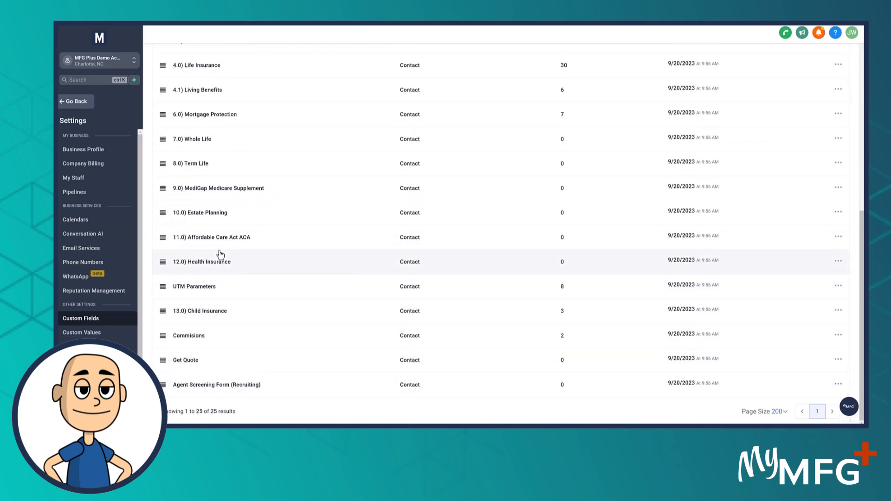
scroll(220, 254, up, 3)
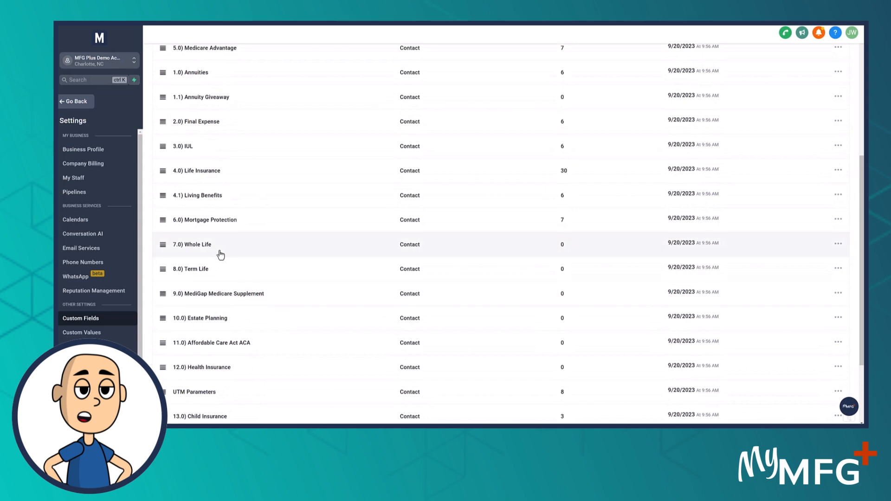
Open the 0.0 Test Demo folder of contact custom fields and review how its questions are named
scroll(220, 254, up, 2)
scroll(220, 255, up, 3)
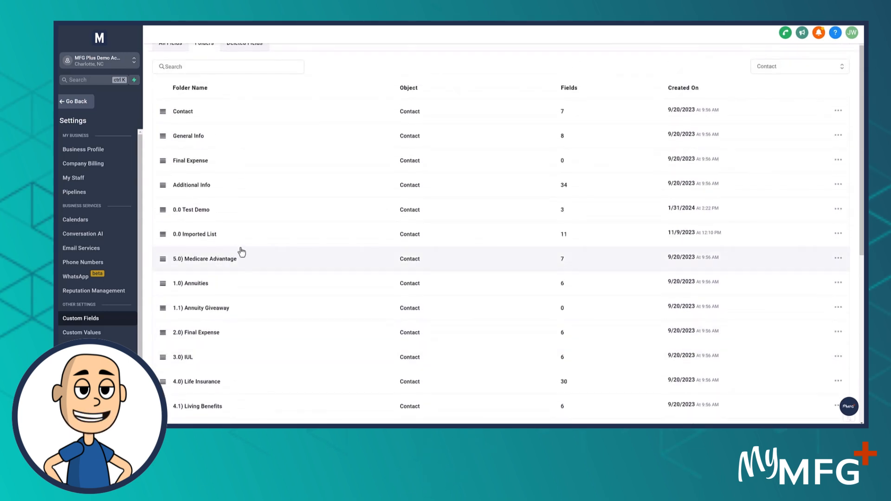
click(183, 210)
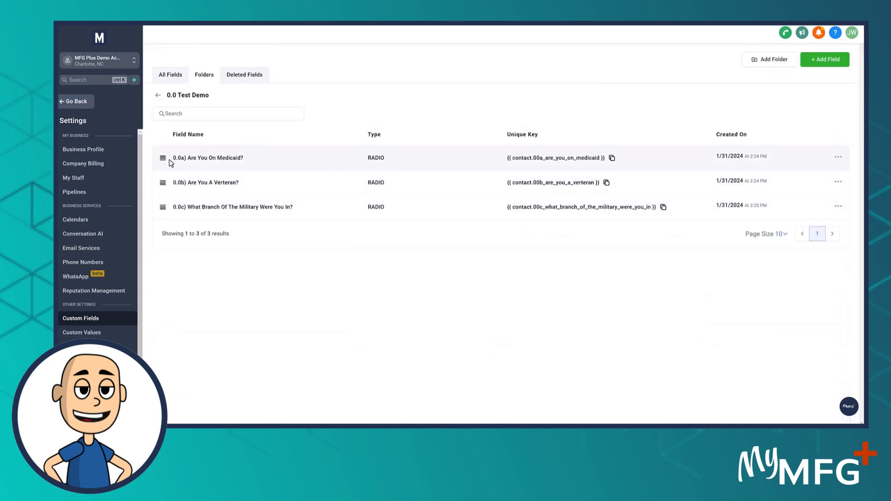
drag(174, 158, 252, 157)
click(405, 108)
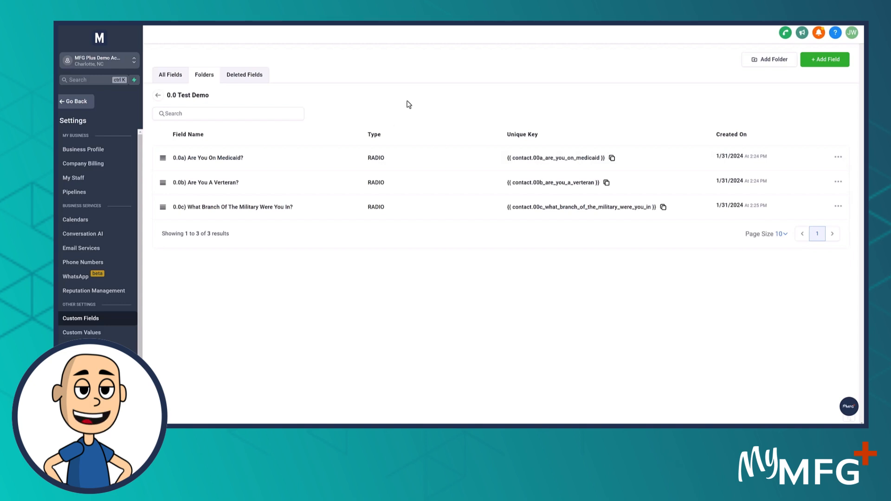
Start a new Radio Select custom field in the 0.0 Test Demo folder and begin its name with "0.01 ACA"
click(826, 60)
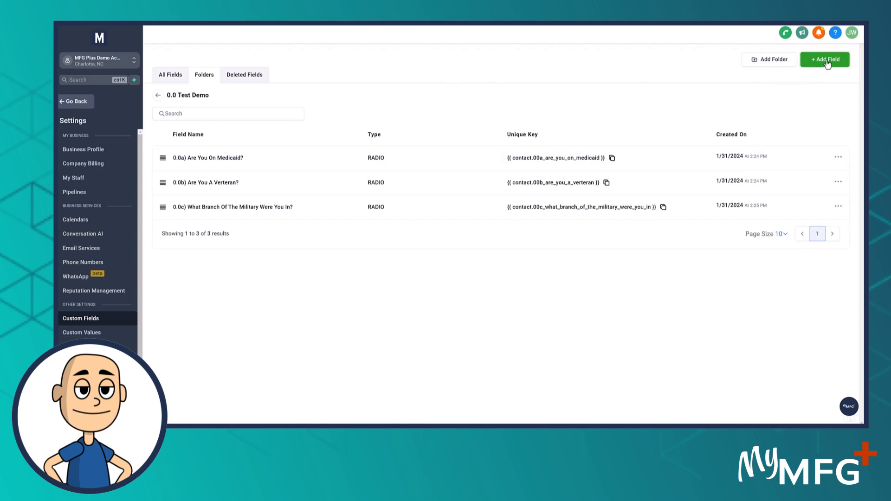
click(361, 236)
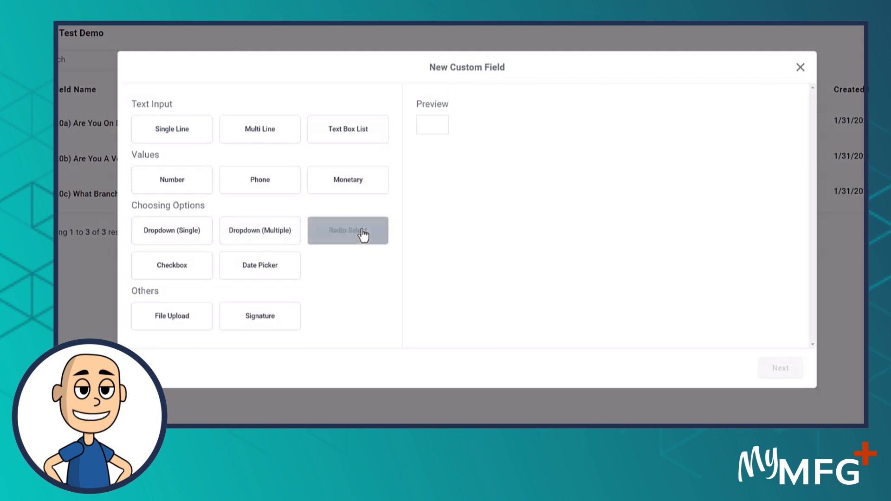
click(773, 368)
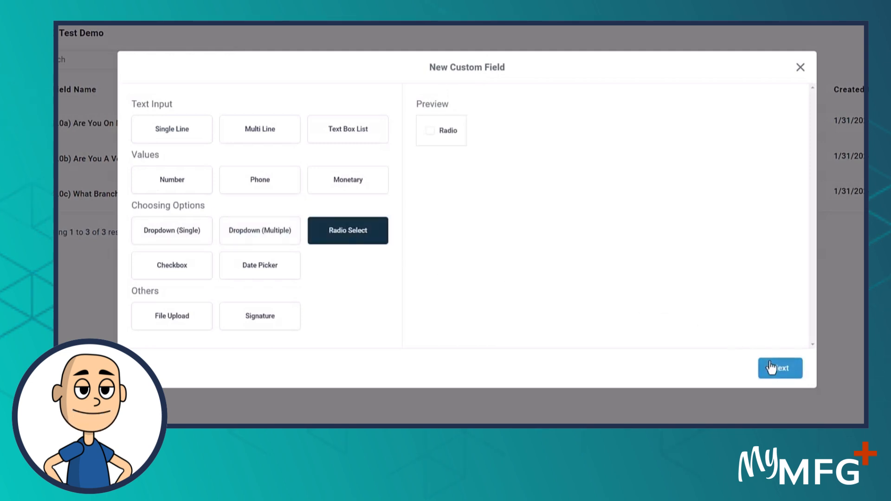
click(180, 164)
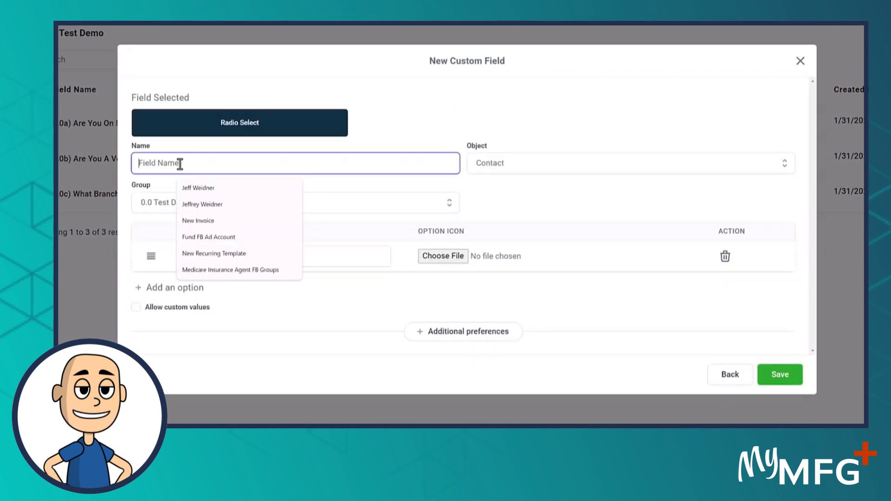
text(0.0)
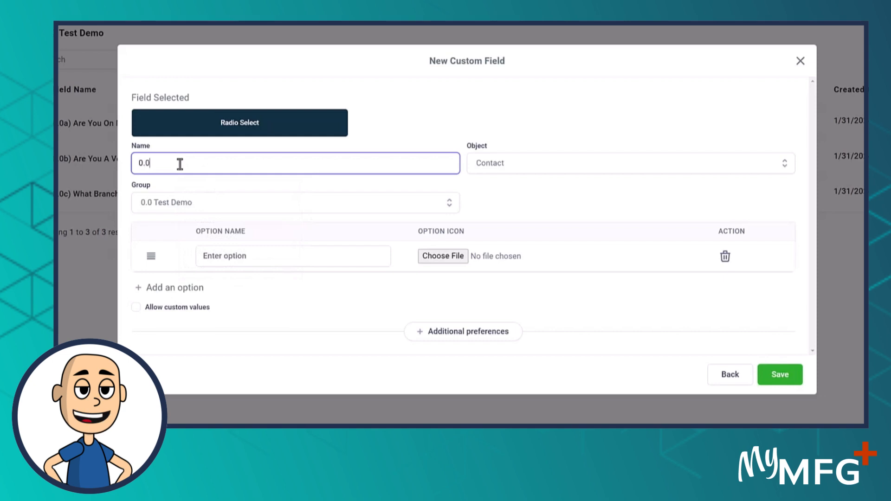
text(1 ACA)
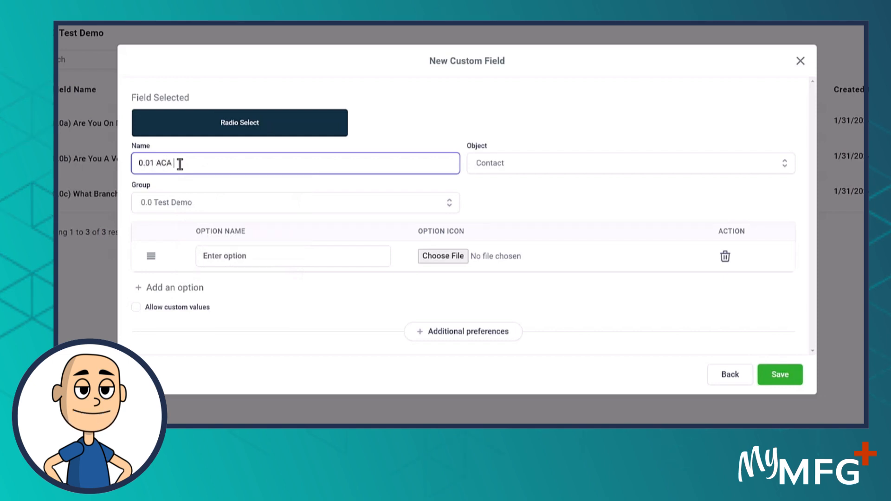
text( Did you change)
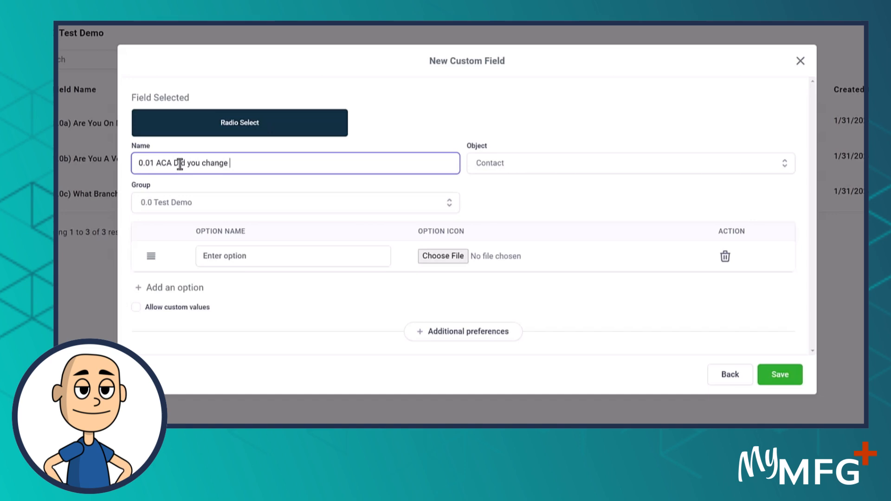
text( ad)
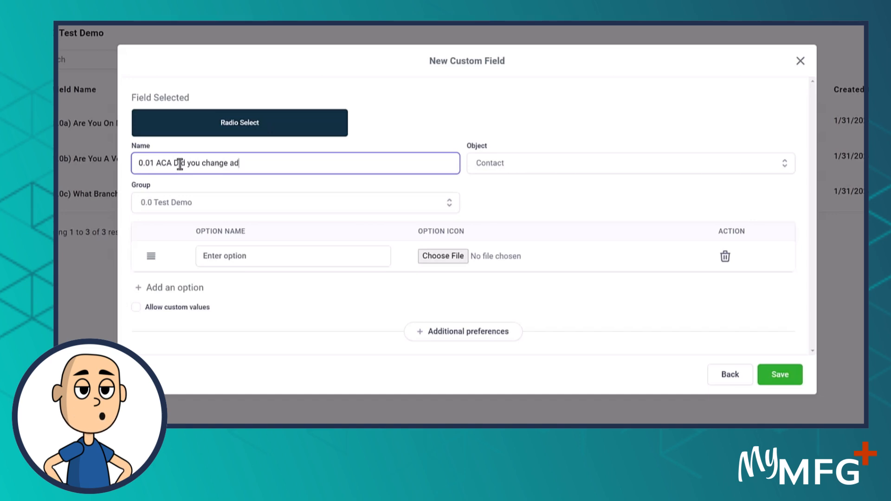
key(BackSpace)
key(BackSpace)
key(BackSpace)
key(BackSpace)
key(BackSpace)
key(BackSpace)
key(BackSpace)
key(BackSpace)
key(BackSpace)
key(BackSpace)
key(BackSpace)
key(BackSpace)
key(BackSpace)
key(BackSpace)
key(BackSpace)
key(BackSpace)
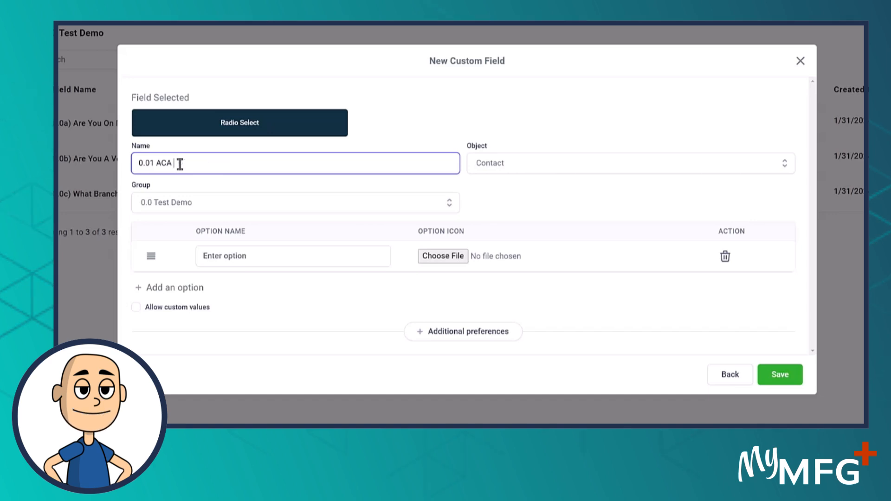
Complete the field name as "0.01 ACA Have you moved out of the area?" and name its first option Yes
text(Have you moved out of the area?)
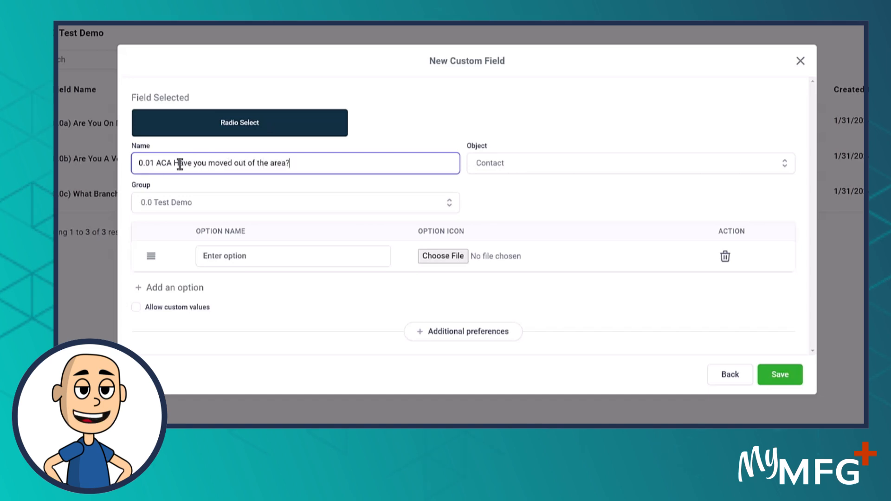
key(ctrl+a)
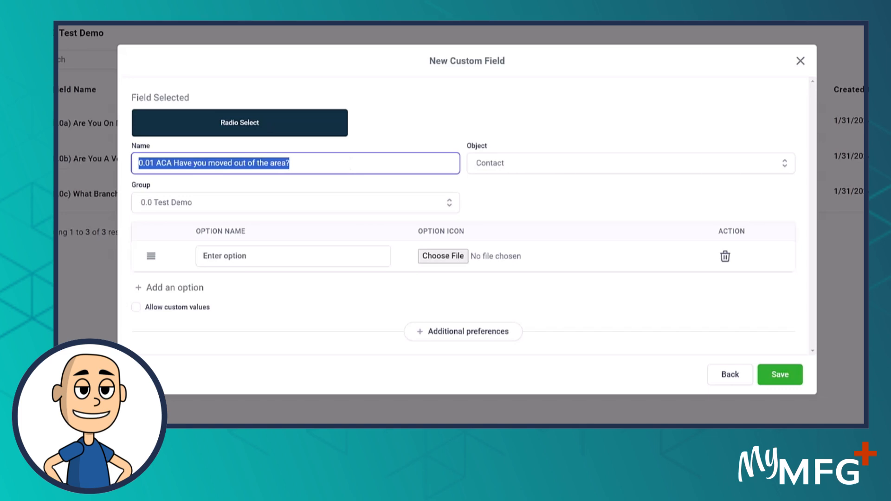
click(235, 257)
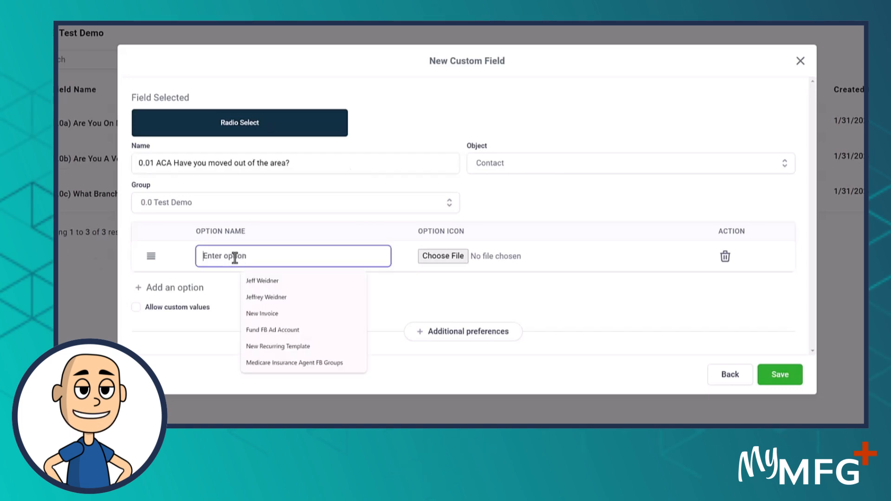
text(Yes)
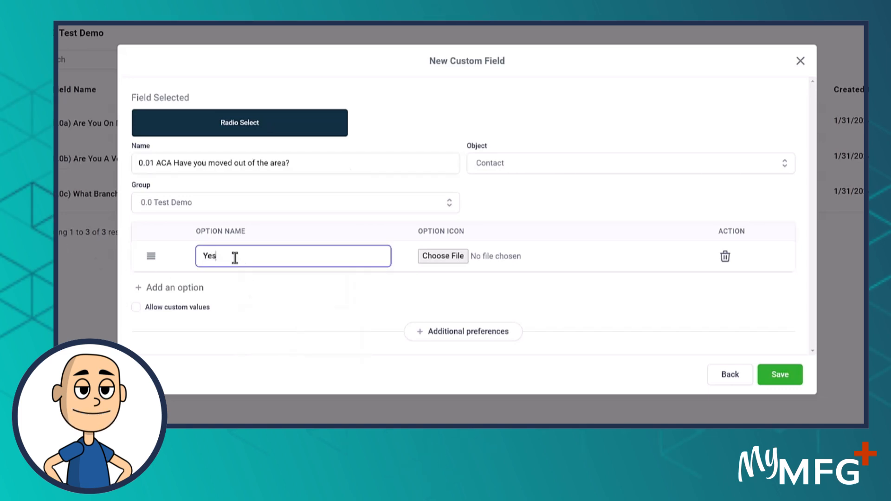
Add a second option named No and save the new custom field
click(152, 288)
click(236, 285)
text(N)
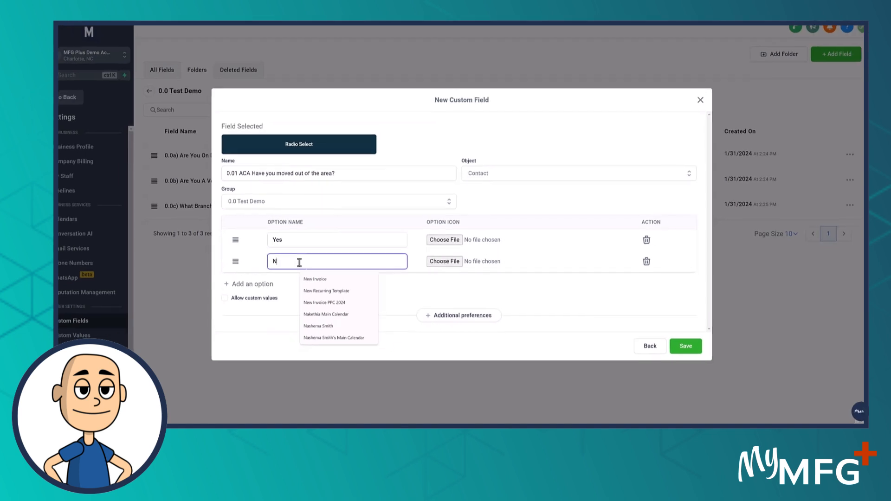
text(o)
click(676, 342)
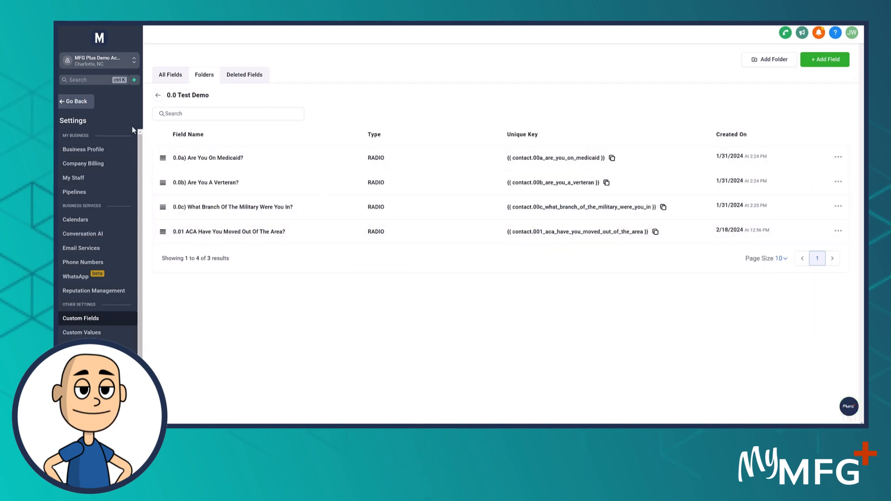
Leave the settings, go to the site forms and open 0.01 aca_lifechange form from the 0.0) Brochure Forms folder
click(70, 101)
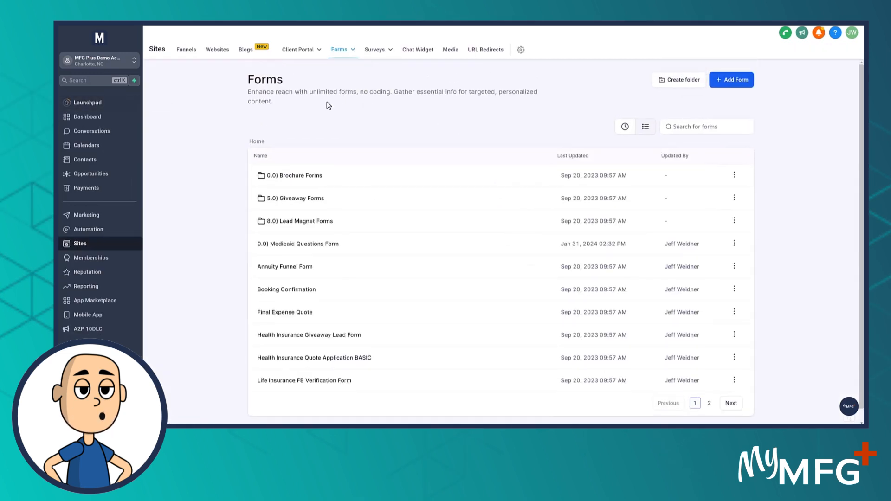
click(307, 176)
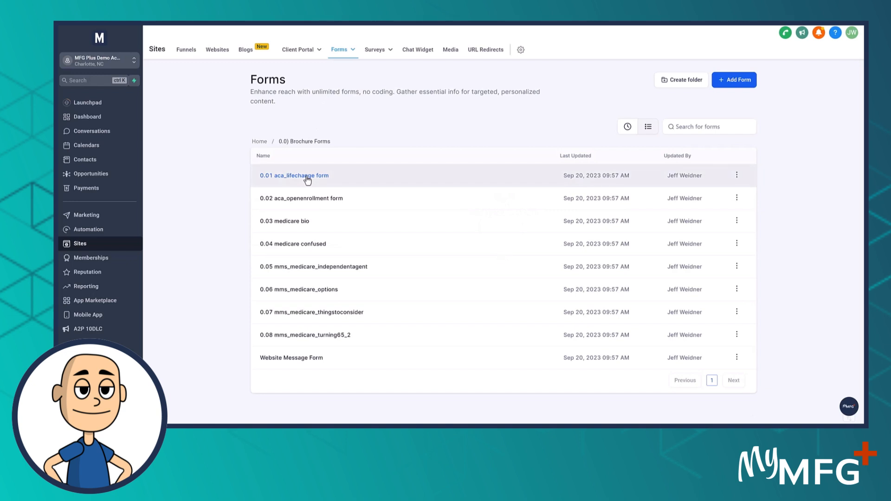
click(308, 177)
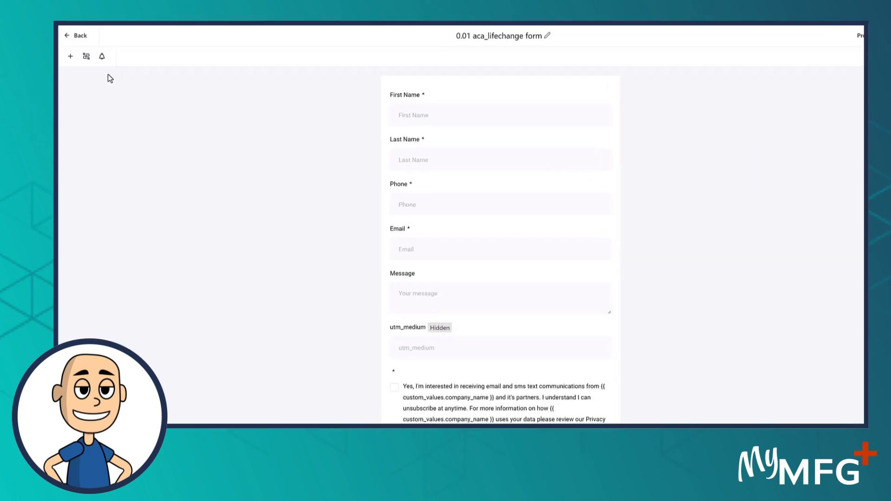
Search the custom field form elements for "0.01" and place the "Have you moved out of the area?" question between Email and Message
click(73, 64)
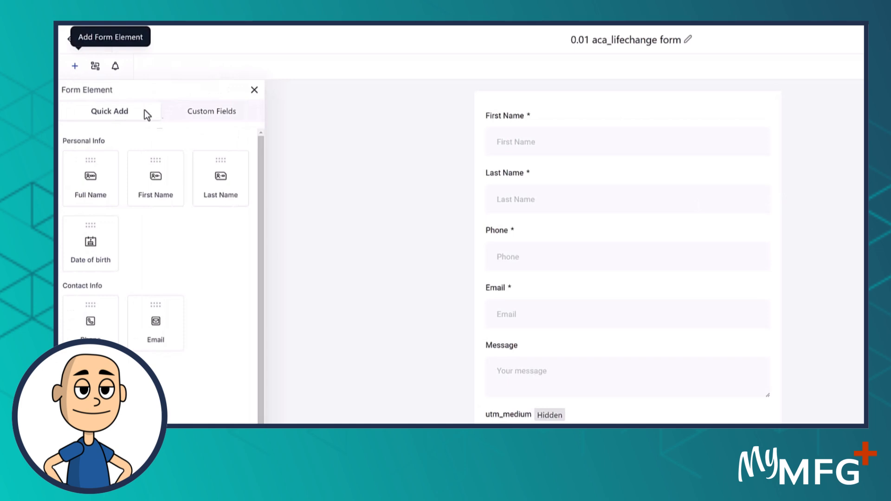
click(213, 114)
click(152, 146)
text(0.01)
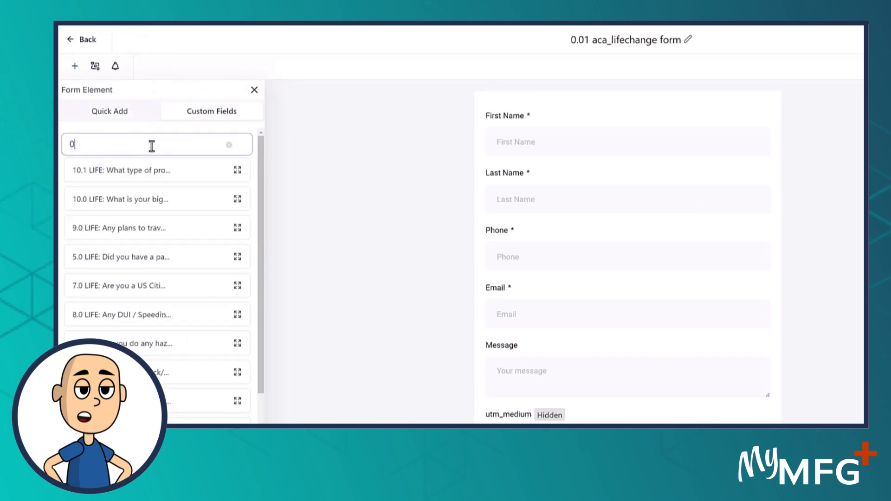
drag(119, 170, 564, 365)
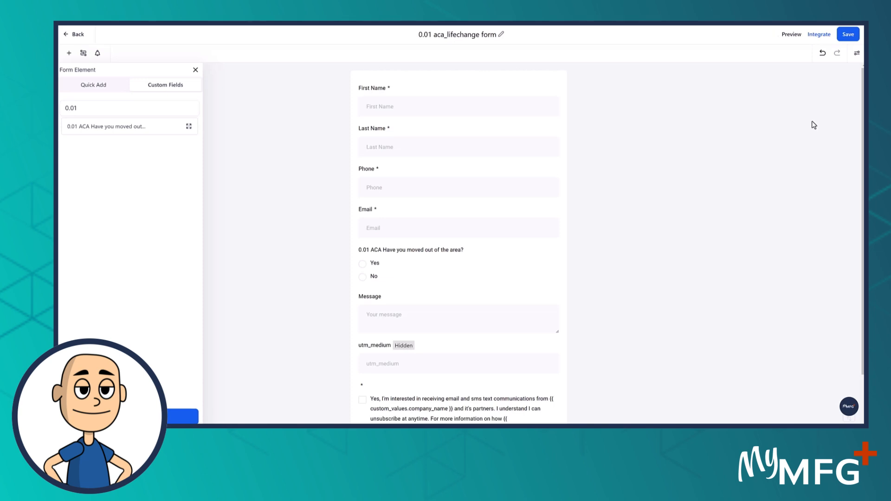
Leave the form builder and preview the 0.01 aca_lifechange funnel page from the Brochure Funnels folder to check its contact form
click(77, 36)
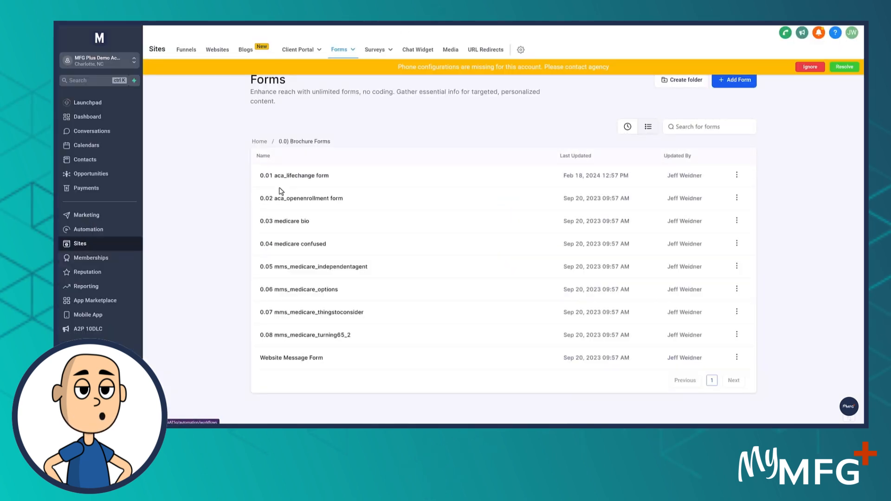
click(189, 53)
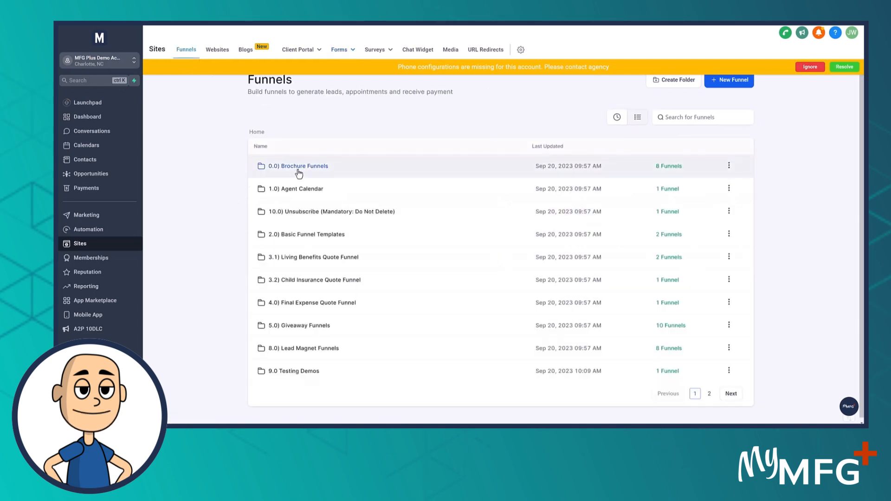
click(300, 167)
click(285, 171)
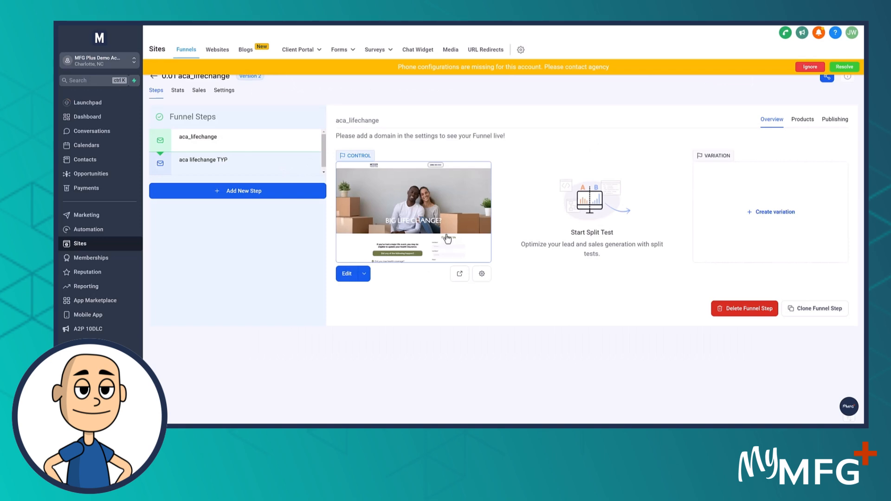
click(459, 274)
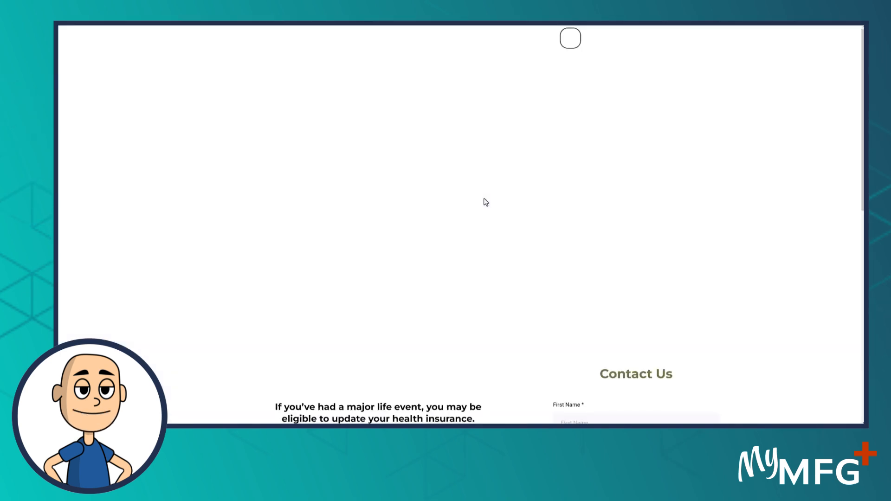
scroll(701, 287, down, 6)
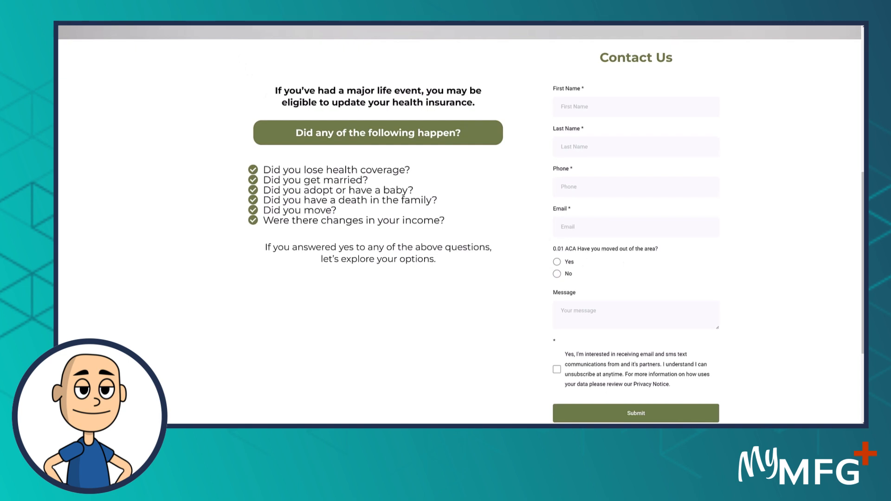
Return to the account, ignore the phone configuration warning and review the 0.01 ACA Life Change Form workflow in the Brochure Funnels folder
click(176, 23)
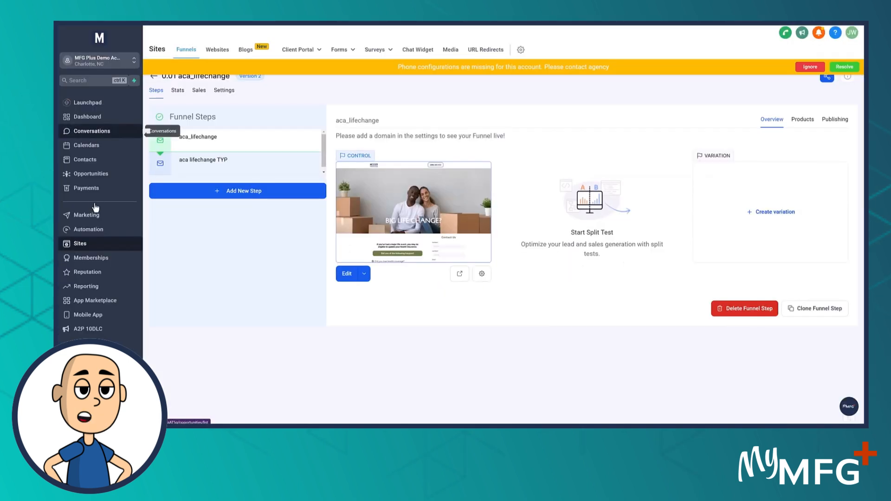
click(84, 232)
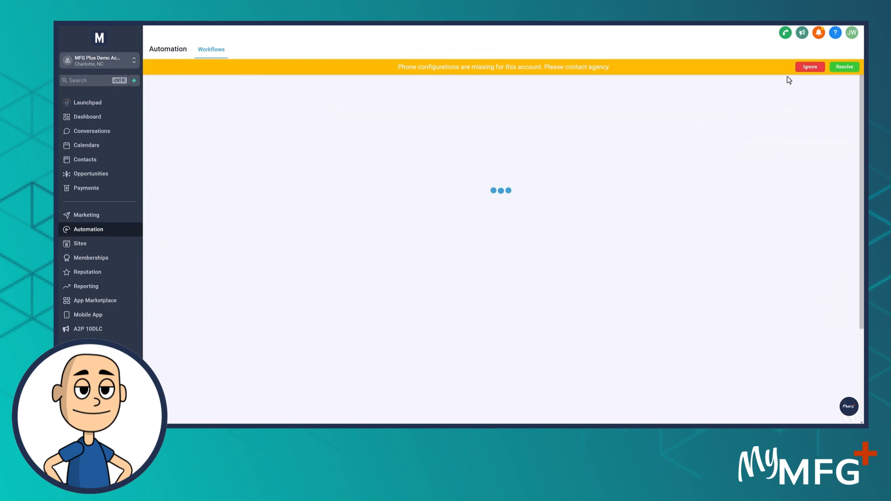
click(810, 67)
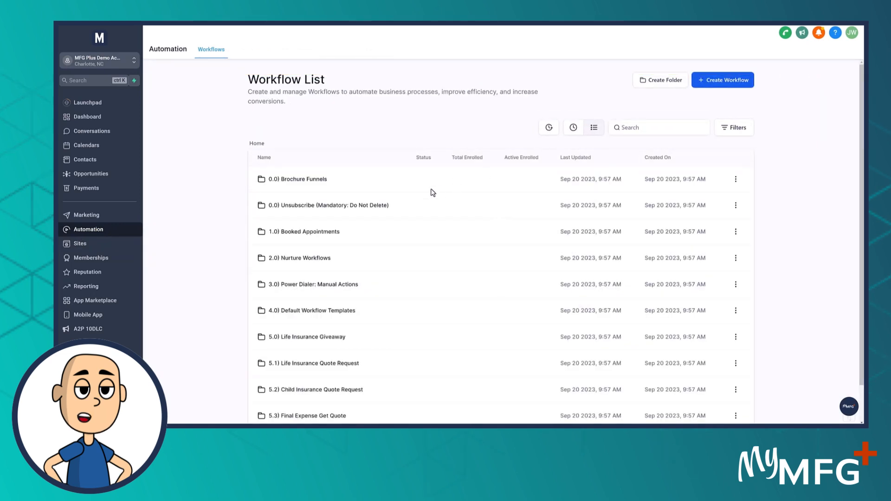
click(309, 181)
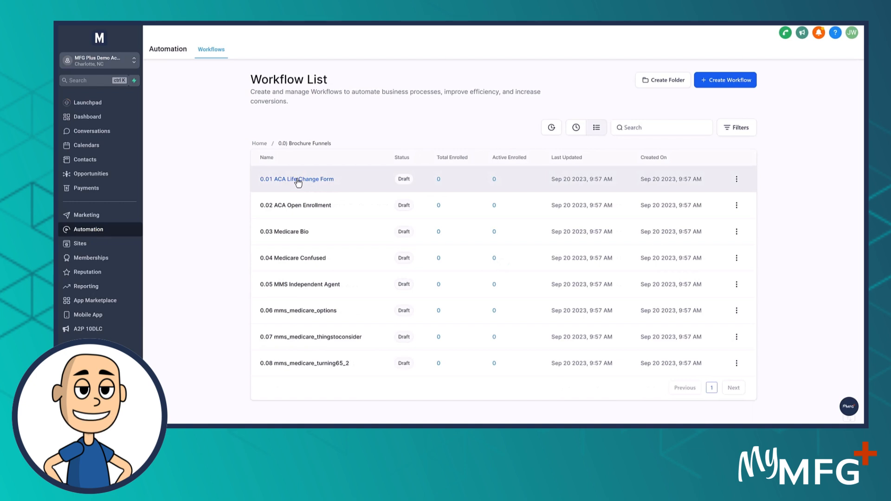
click(298, 181)
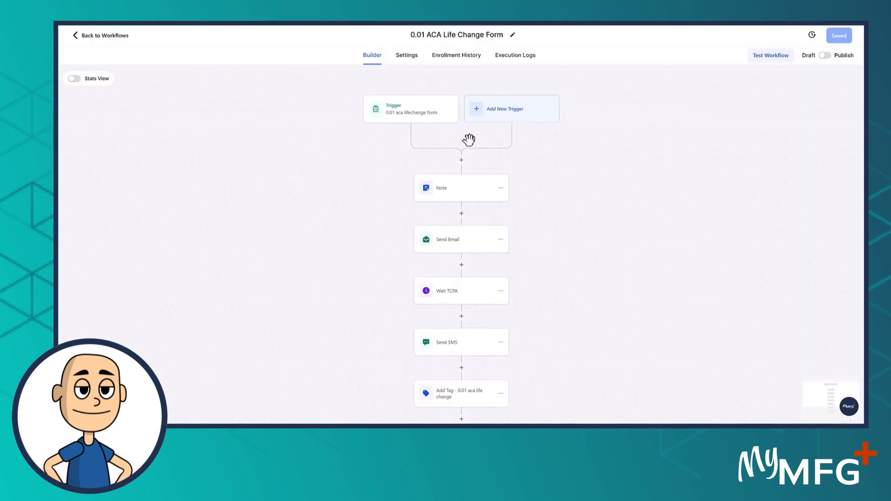
scroll(499, 316, down, 3)
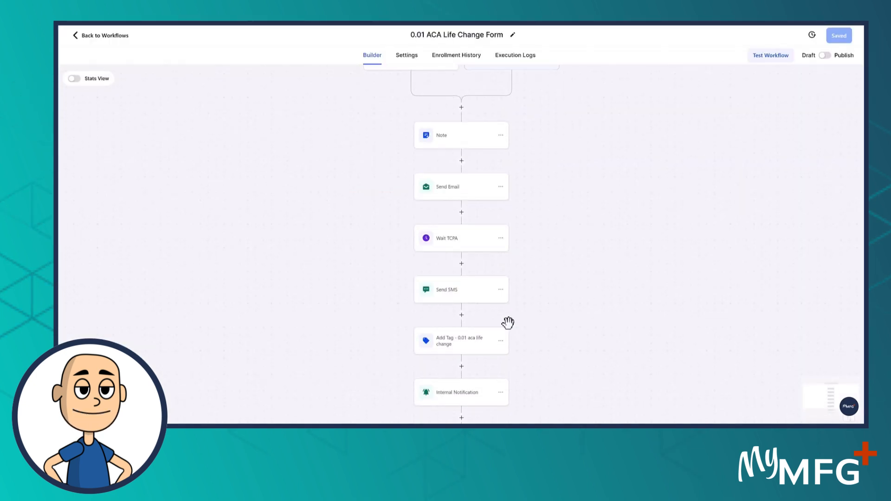
Add a Wait action between Internal Notification and Create Or Update Opportunity, and name it "Wait question Yes or NO"
scroll(579, 297, down, 2)
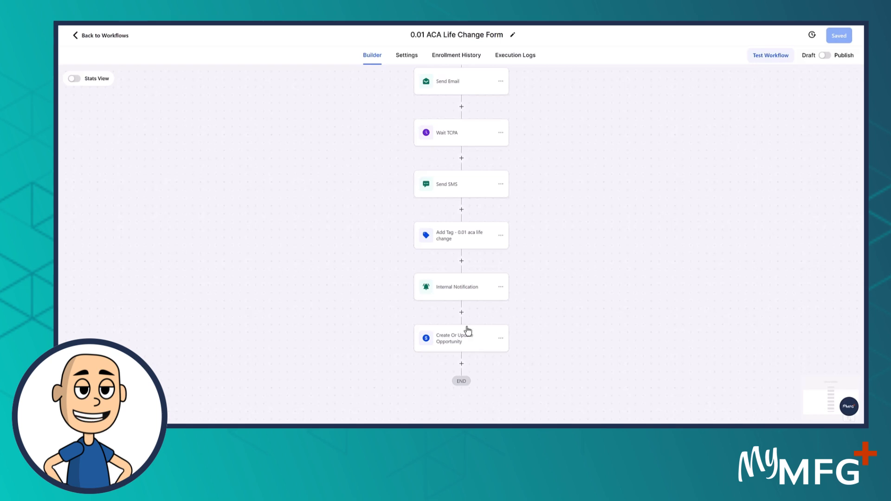
click(461, 313)
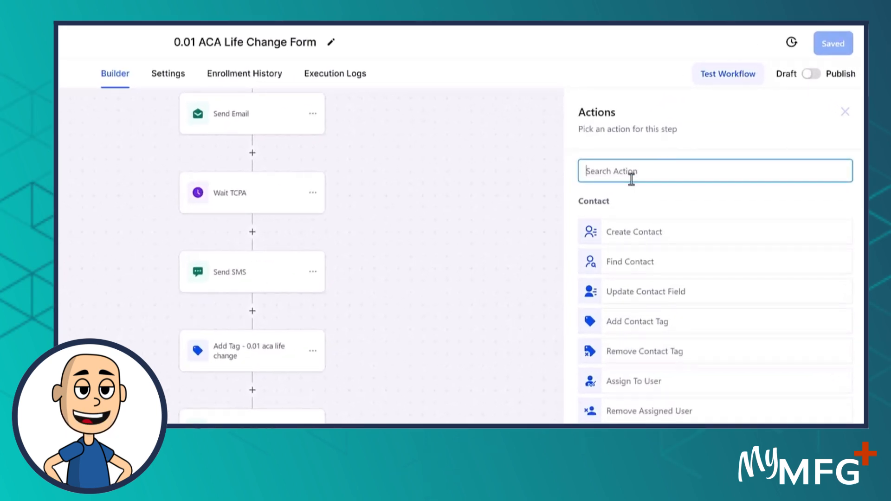
text(wait)
click(617, 224)
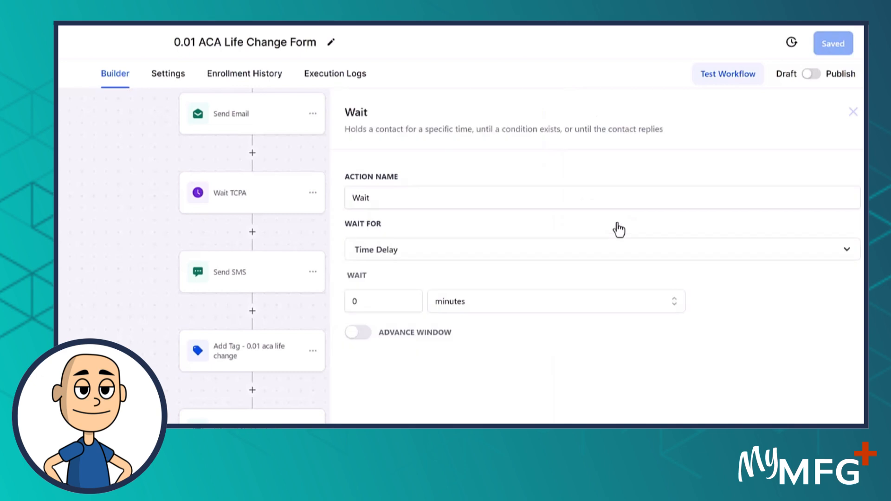
click(384, 194)
text(question Yes or NO)
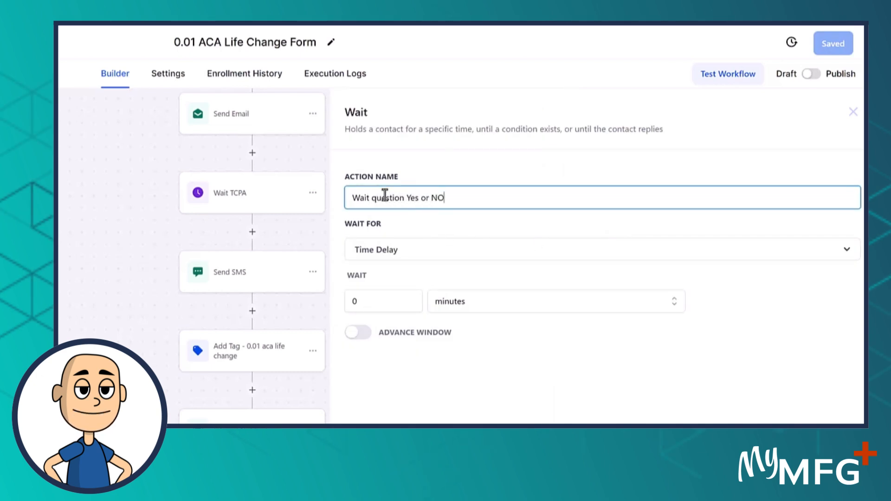
Make the wait depend on a condition using the contact detail field "0.01 ACA Have you moved out of the area?"
click(388, 249)
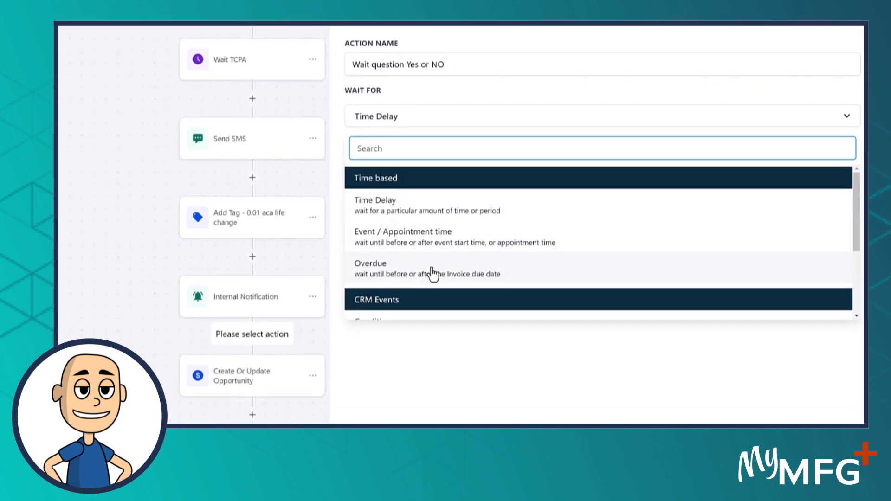
scroll(432, 274, down, 2)
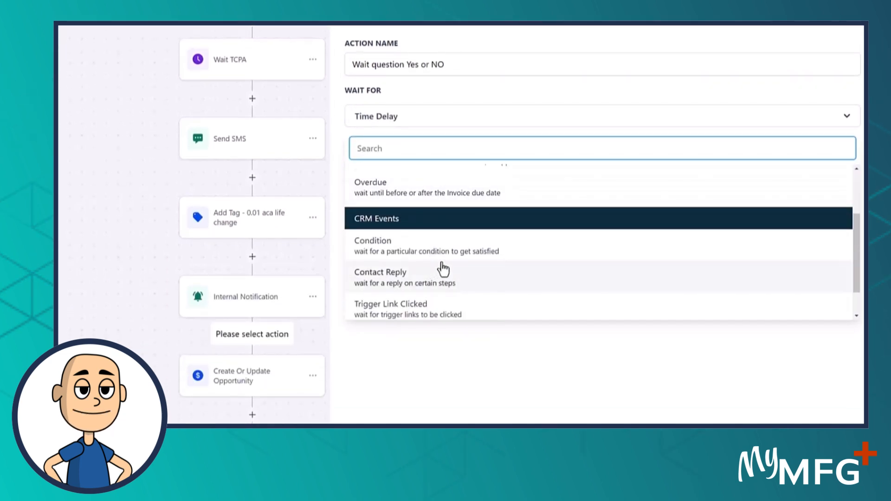
click(407, 254)
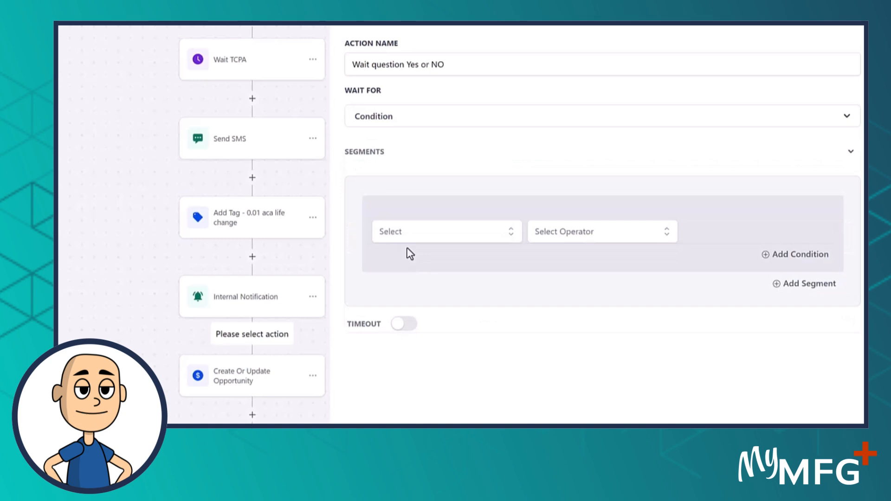
click(410, 233)
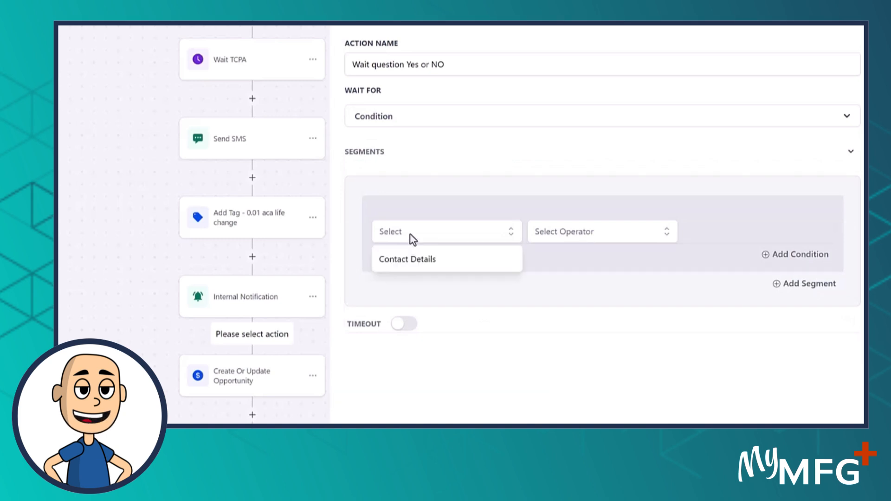
click(417, 259)
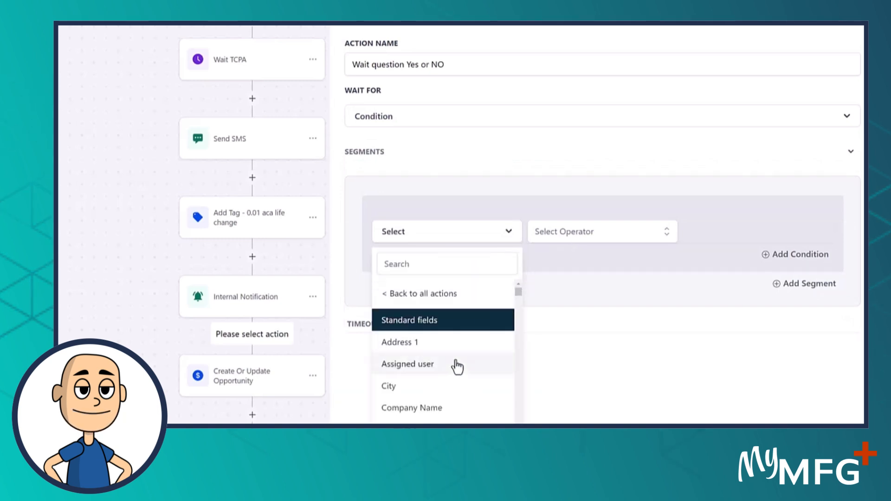
click(419, 264)
text(0.01)
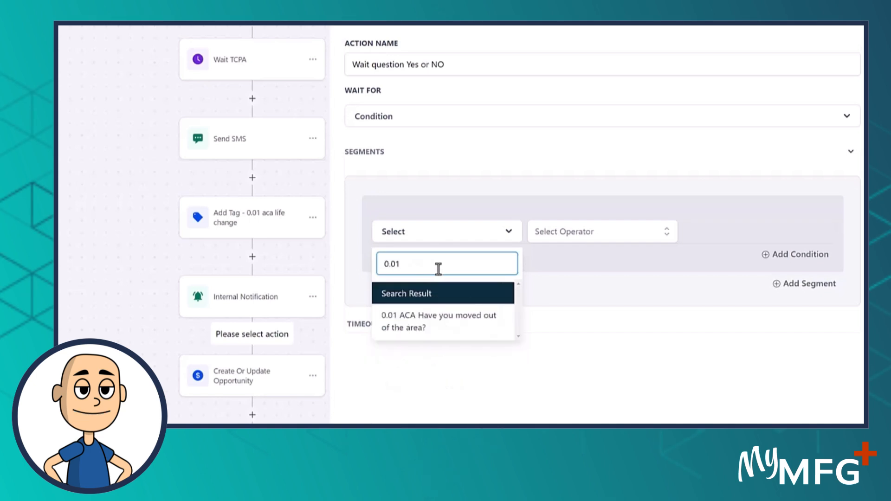
click(422, 330)
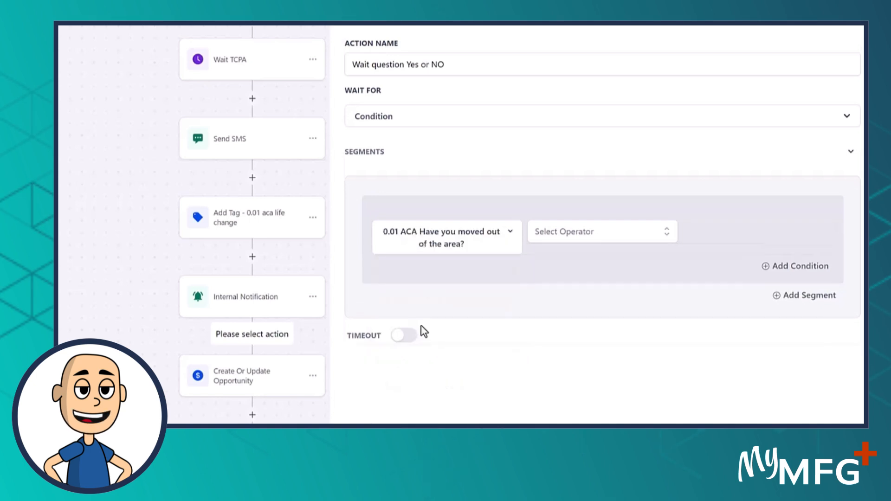
Complete the wait condition with operator Is and value Yes, and save the action
click(589, 229)
click(572, 262)
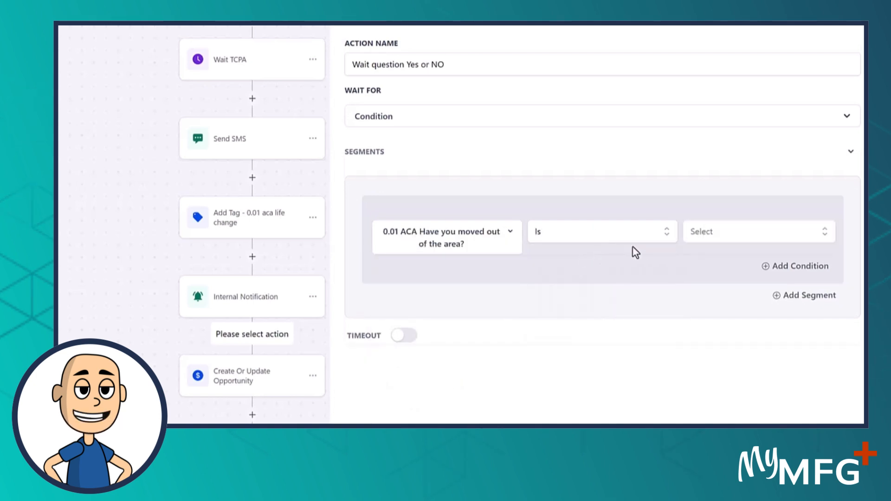
click(710, 236)
click(700, 284)
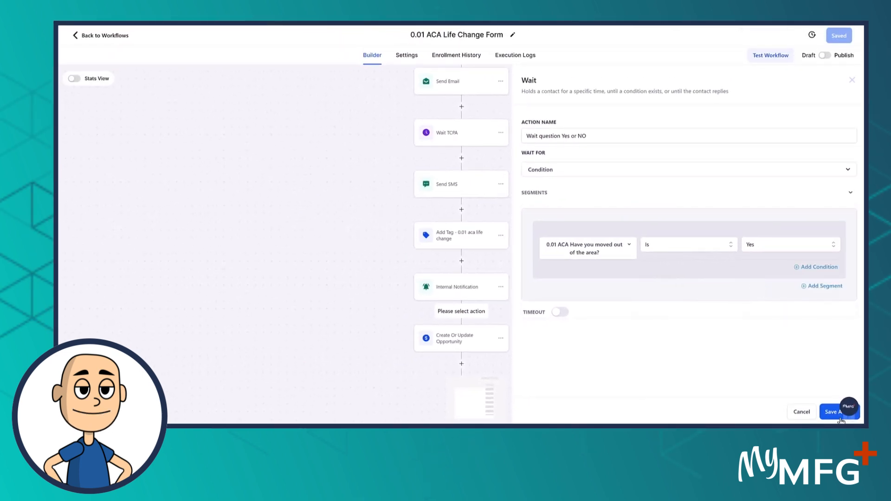
click(832, 412)
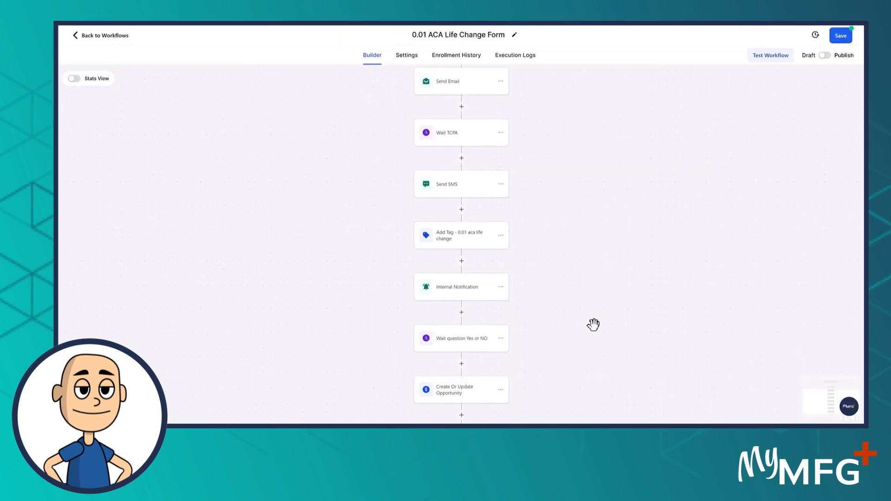
Add an If / Else action after "Wait question Yes or NO" and name its first branch "Branch Yes"
scroll(593, 322, down, 2)
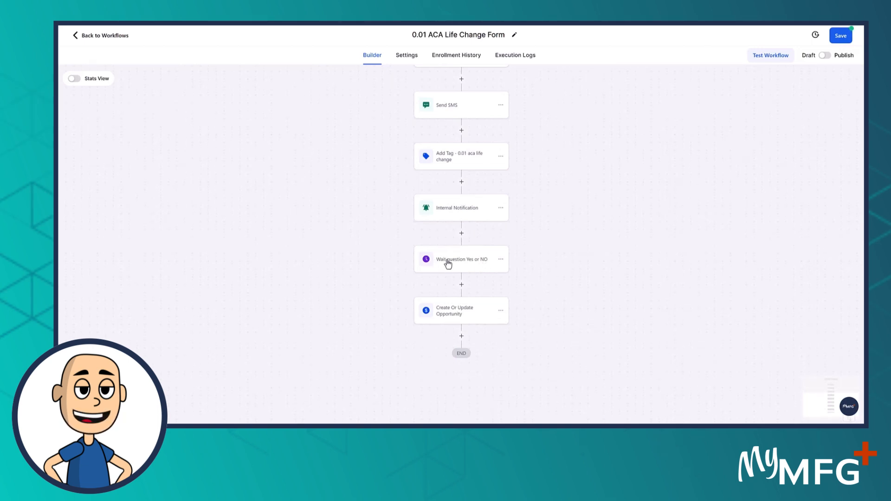
click(461, 284)
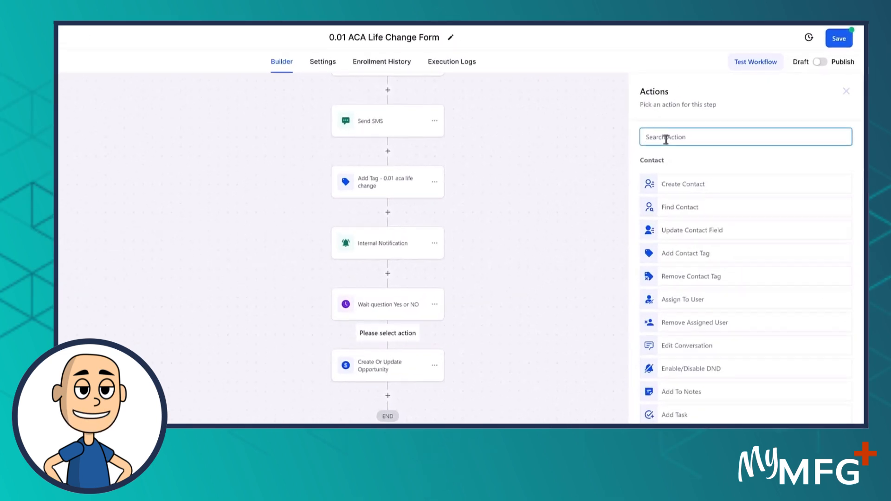
text(if)
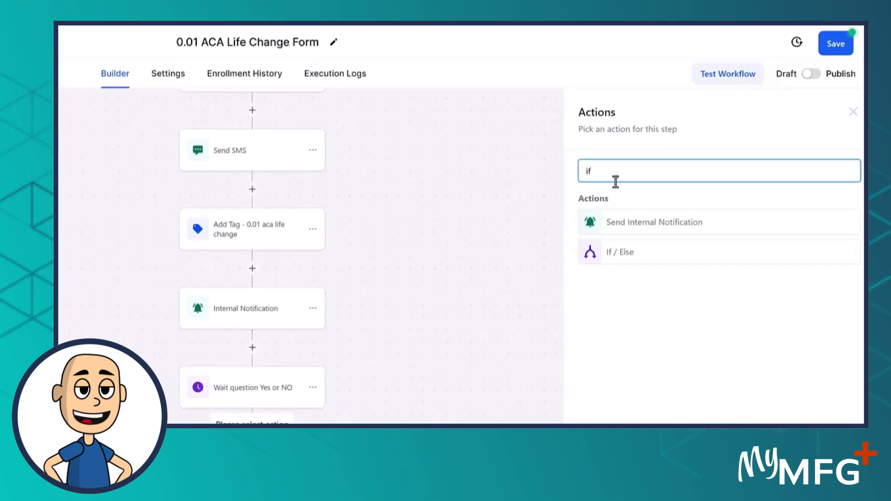
click(617, 252)
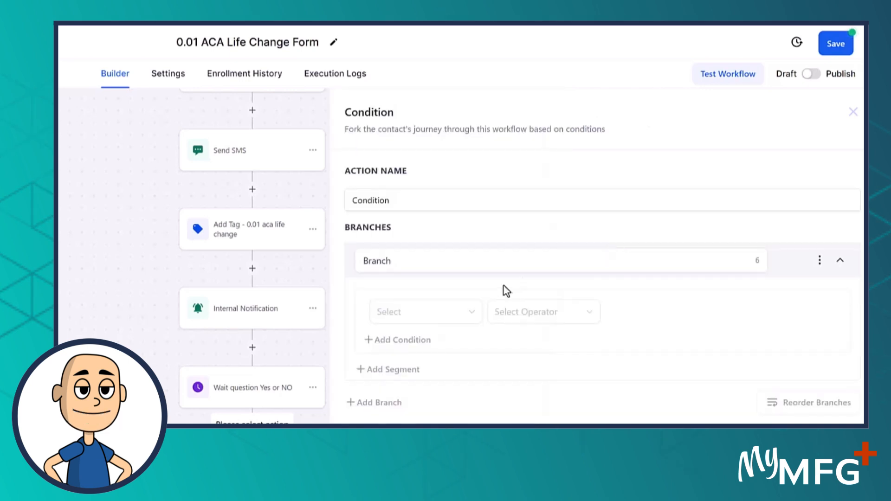
click(401, 255)
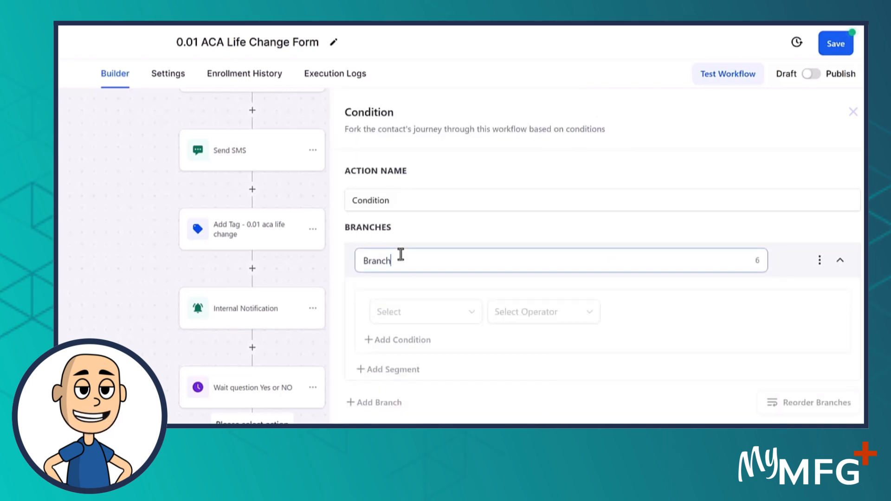
text(Yes)
Choose the contact custom field "0.01 ACA Have you moved out of the area?" as the Branch Yes condition's subject
scroll(489, 275, down, 2)
click(442, 235)
scroll(432, 219, down, 2)
click(424, 188)
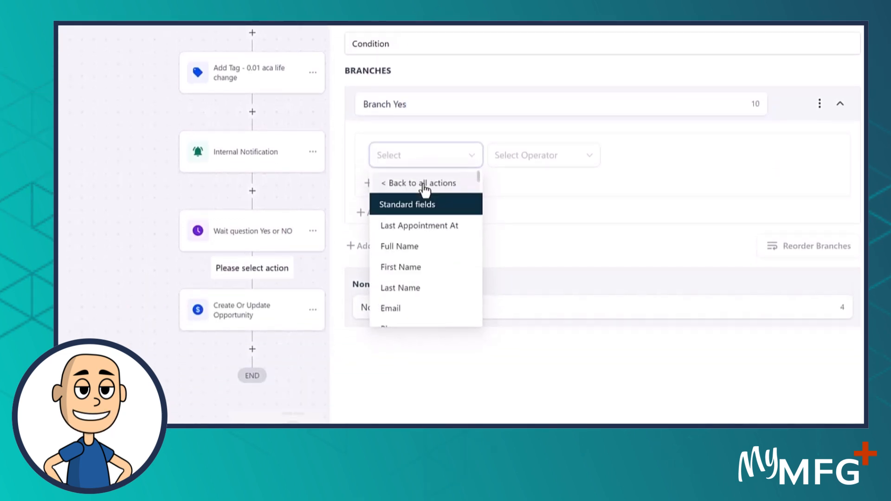
scroll(413, 265, down, 10)
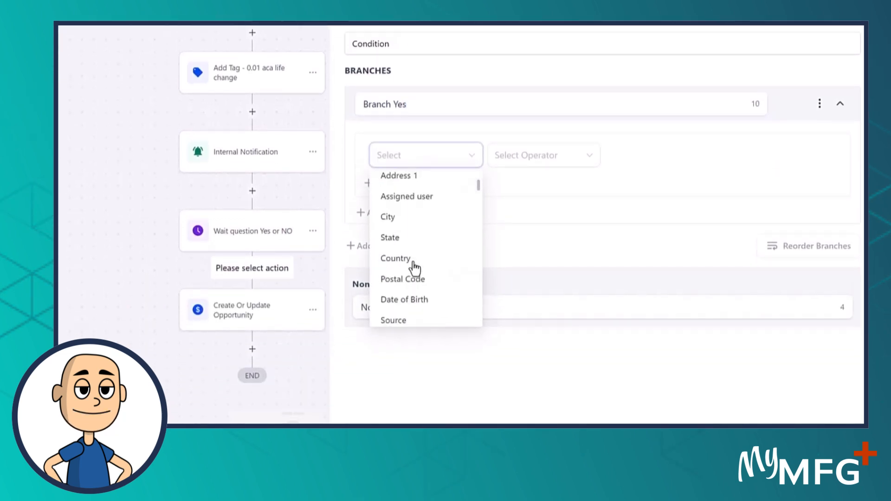
scroll(415, 267, up, 2)
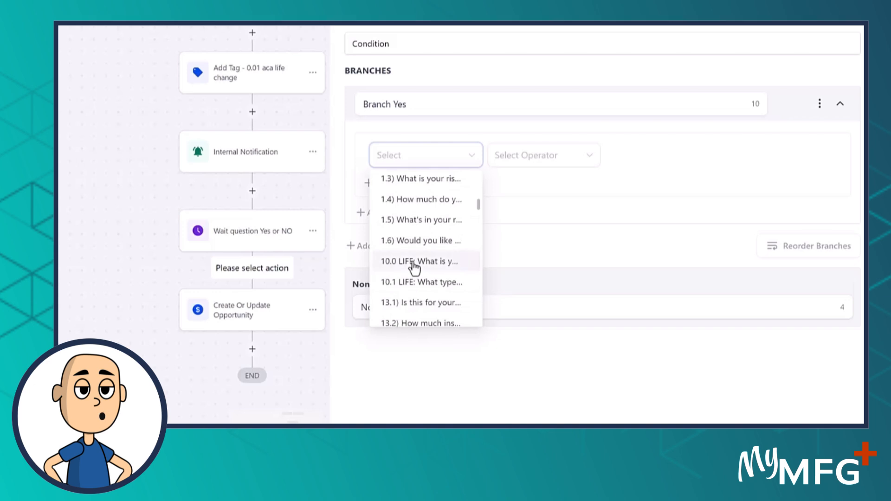
scroll(414, 267, up, 2)
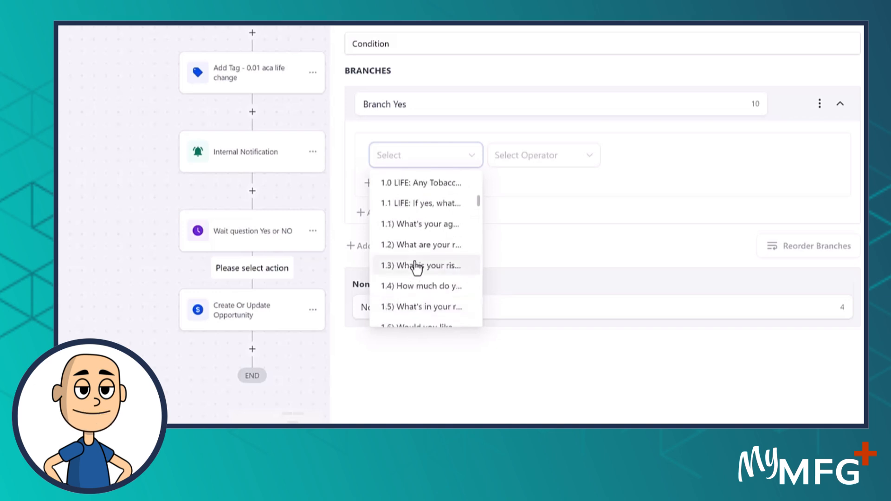
scroll(439, 256, up, 1)
scroll(460, 290, down, 2)
scroll(459, 290, down, 10)
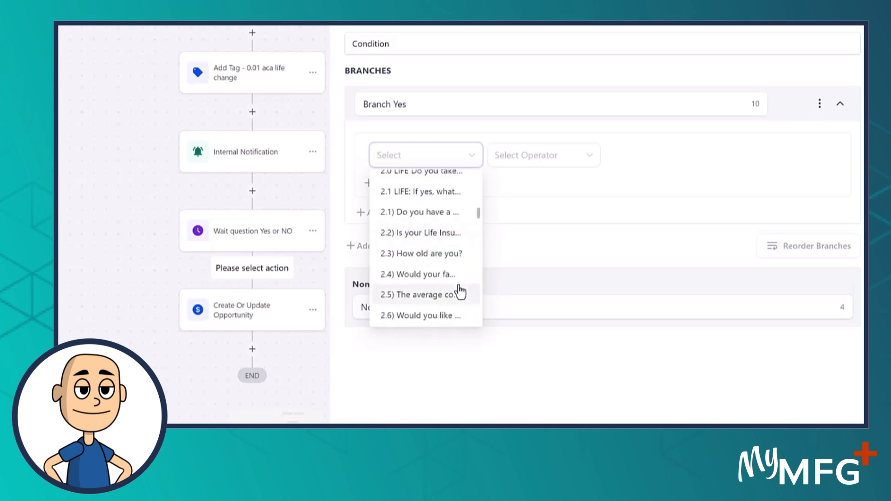
scroll(459, 290, down, 10)
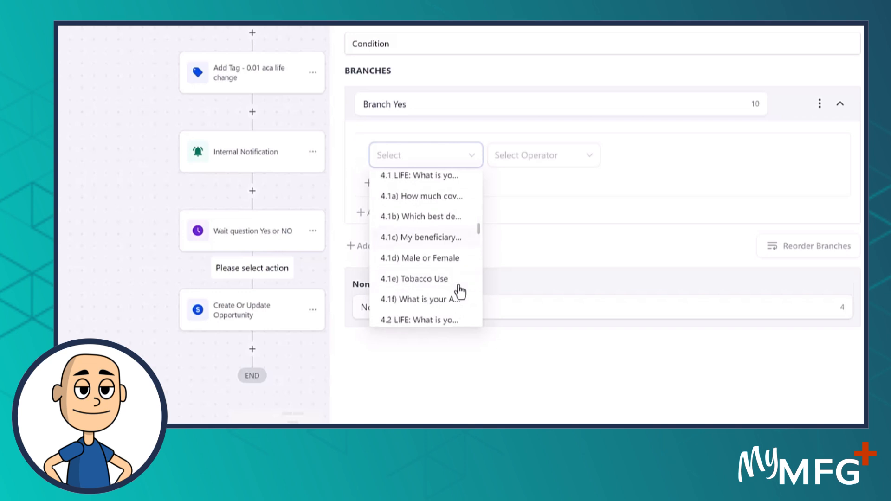
scroll(460, 290, down, 15)
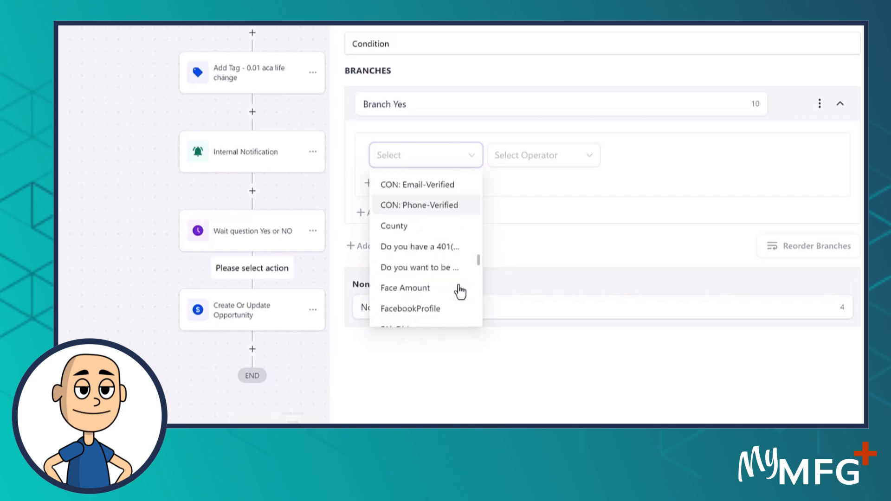
scroll(408, 281, down, 5)
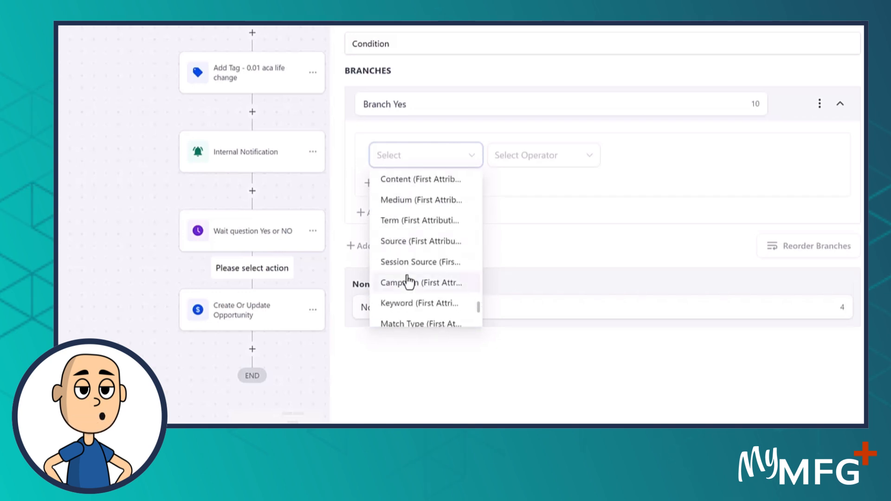
scroll(434, 293, down, 3)
scroll(434, 293, down, 5)
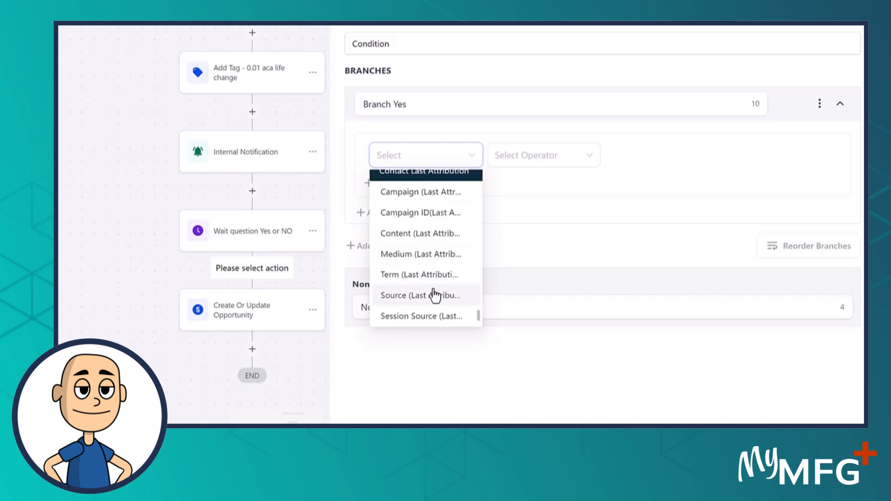
scroll(473, 259, up, 20)
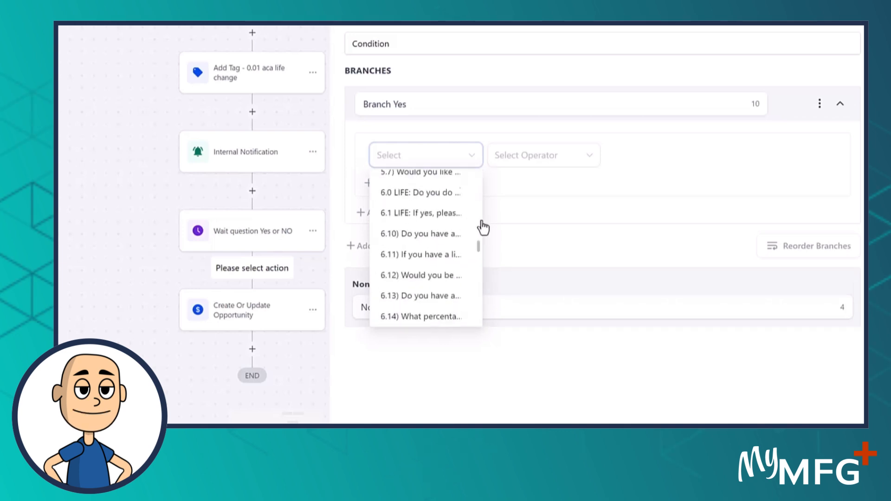
scroll(433, 279, down, 6)
scroll(435, 289, down, 3)
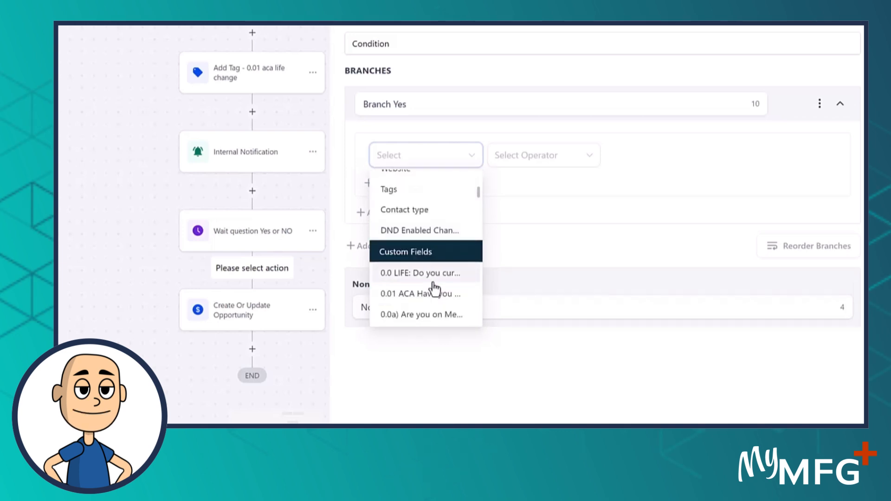
click(430, 255)
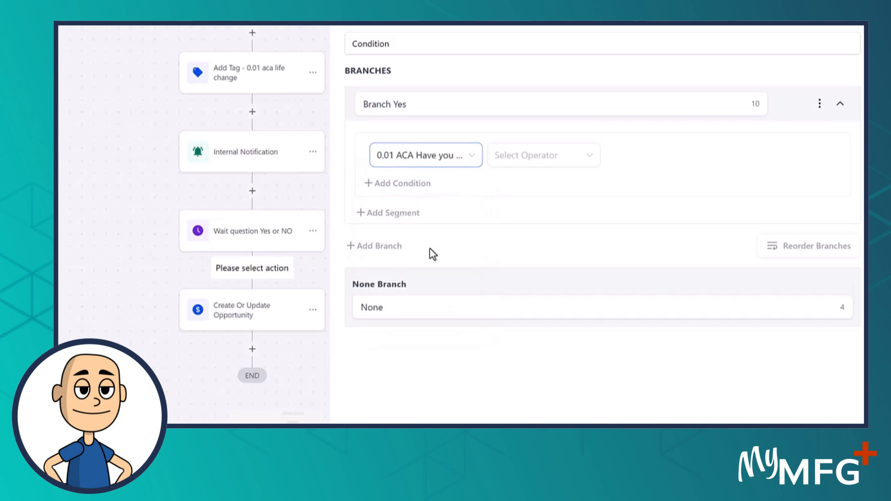
Set the Branch Yes condition to Is Yes and save the If / Else action
click(529, 163)
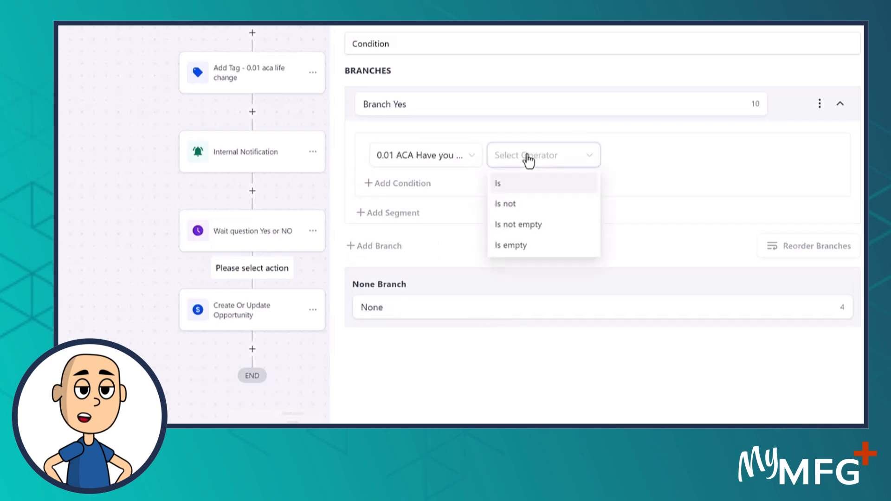
click(497, 186)
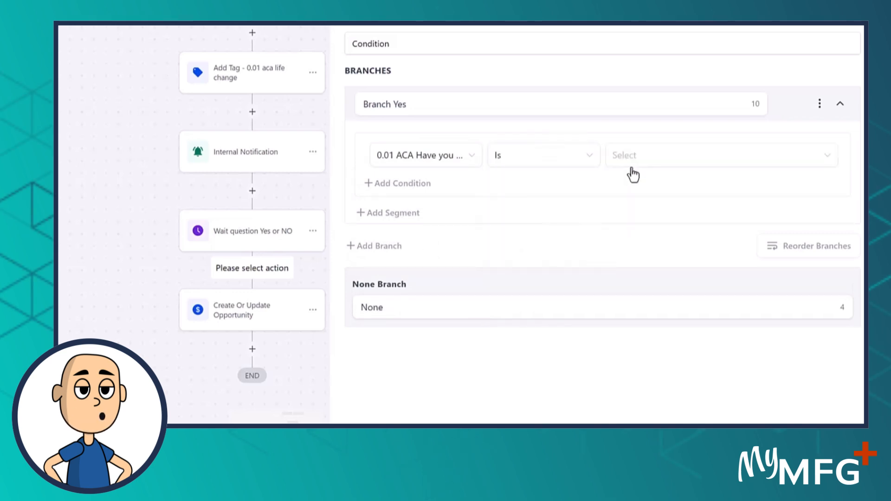
click(638, 158)
click(629, 186)
click(828, 411)
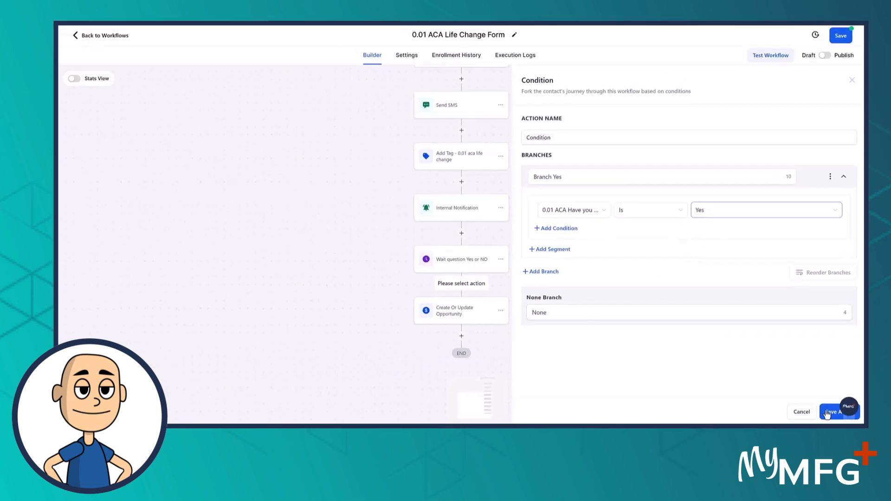
scroll(558, 240, down, 2)
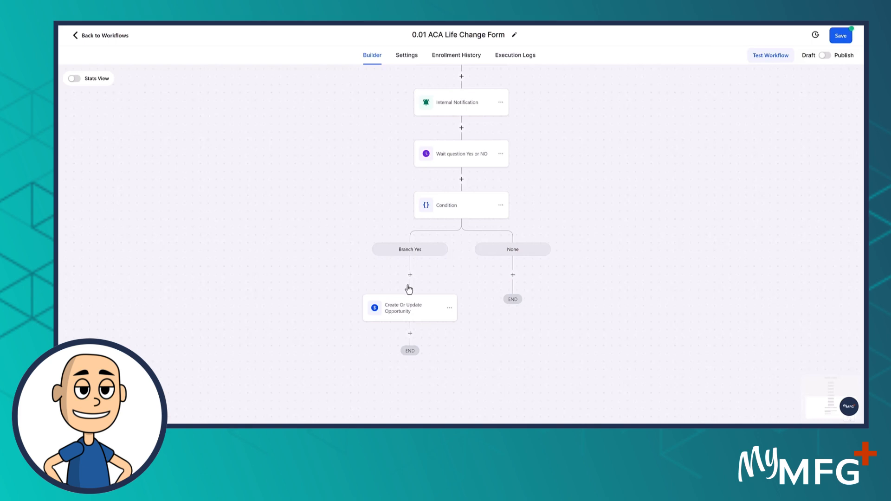
Add a Note action to the None branch reading "Answered NO to 0.01 ACEA Life Change form questions" and save the action
click(512, 276)
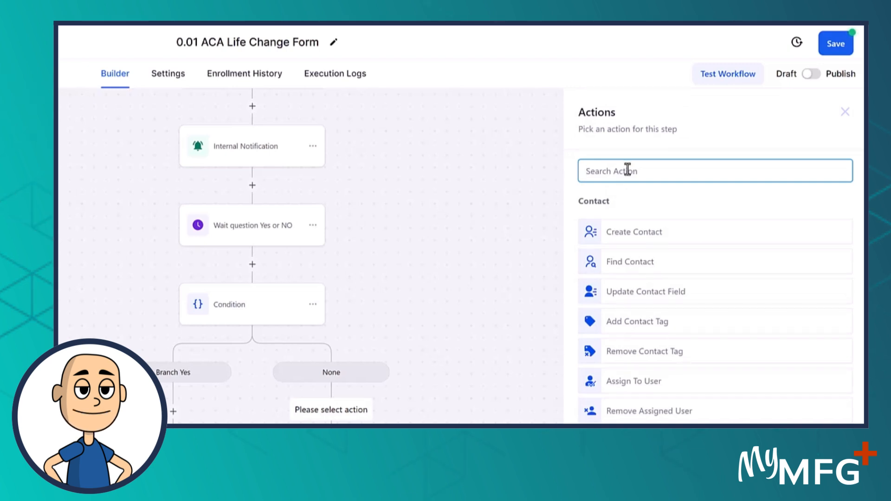
text(note)
click(621, 223)
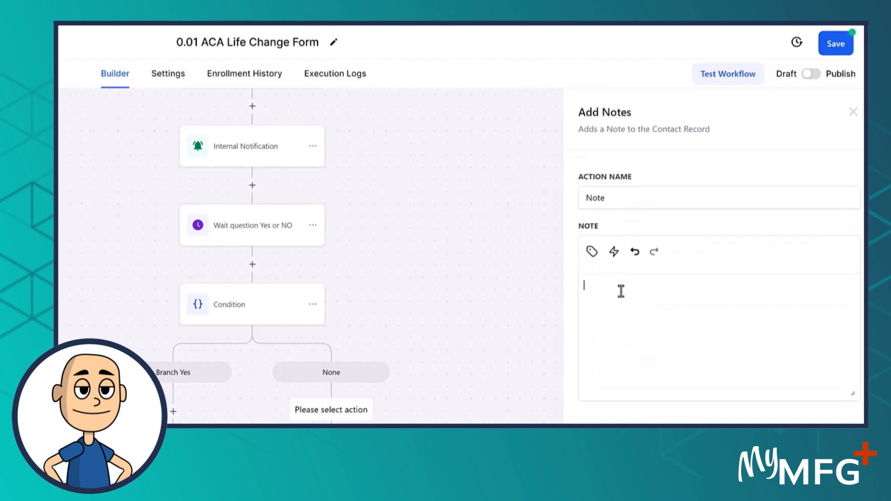
text(nswe)
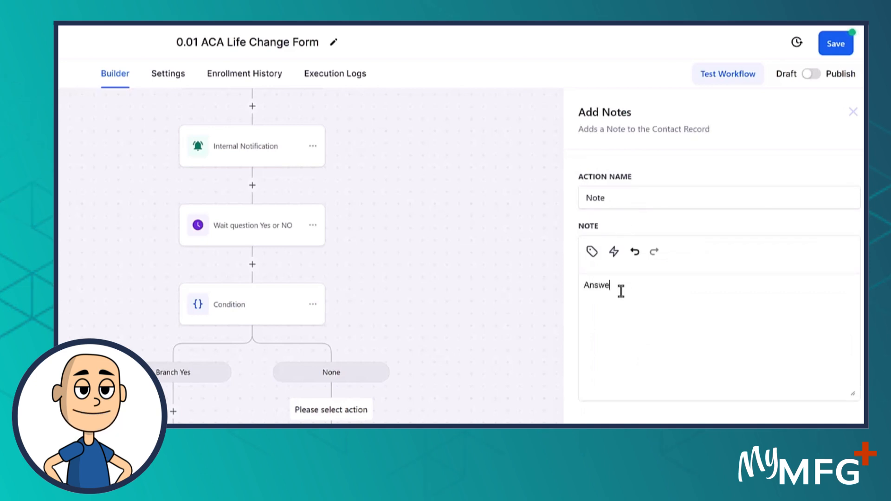
text(red NO to 0.01 ACEA)
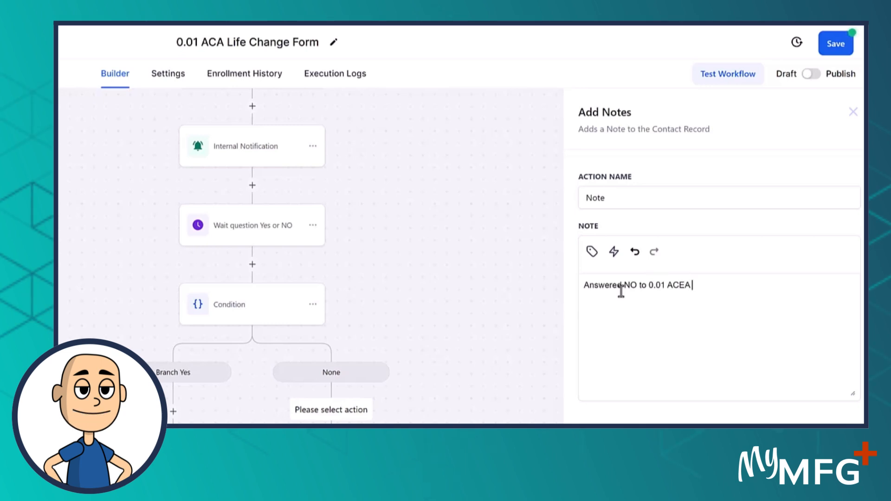
text(ife Change form questi)
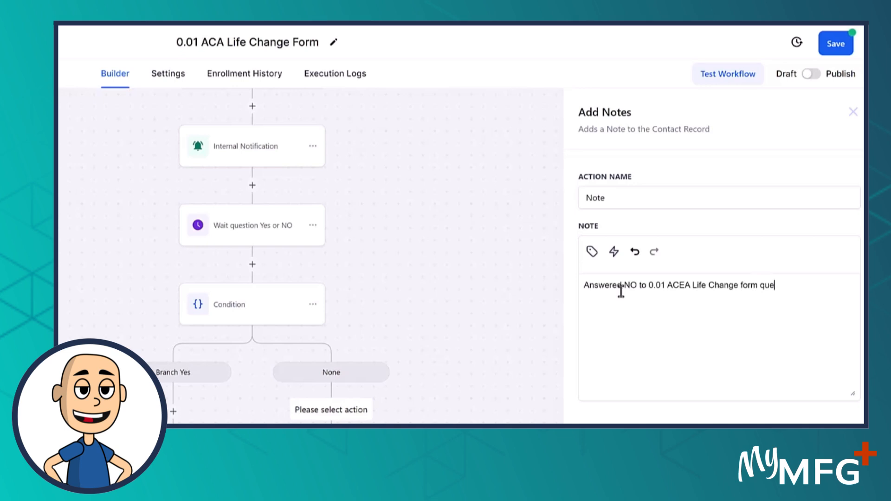
text(ons)
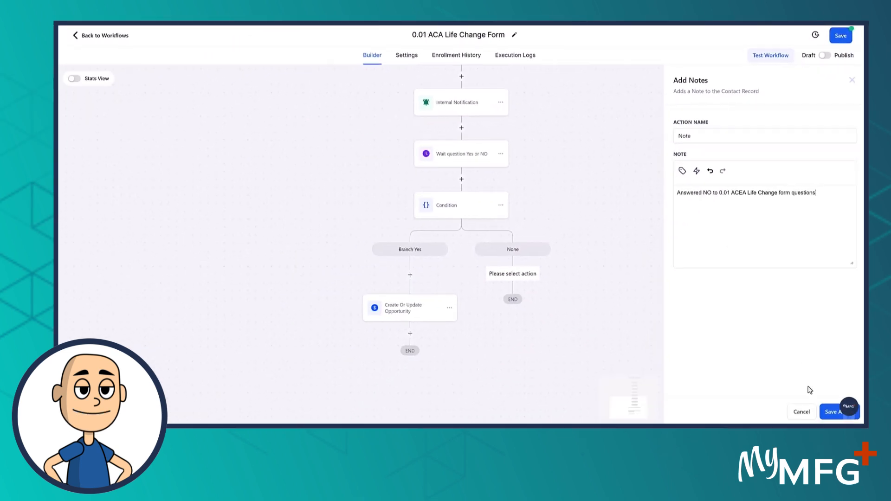
click(828, 412)
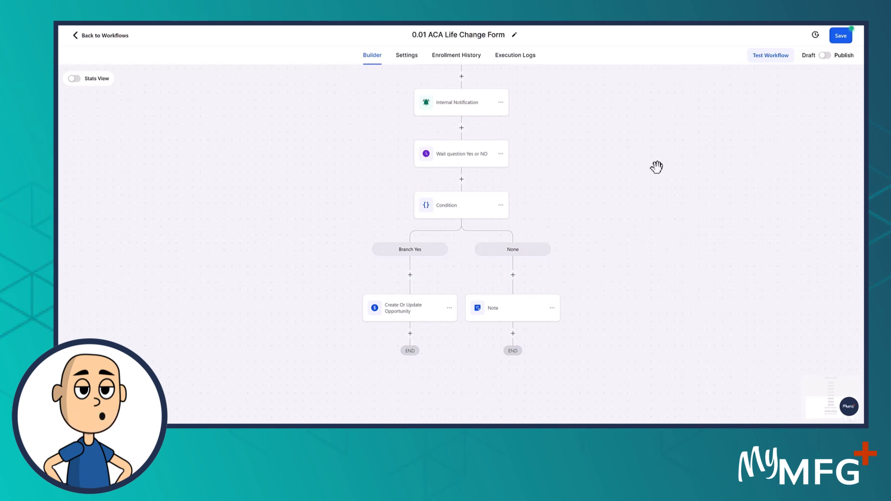
scroll(597, 218, up, 2)
scroll(598, 249, up, 4)
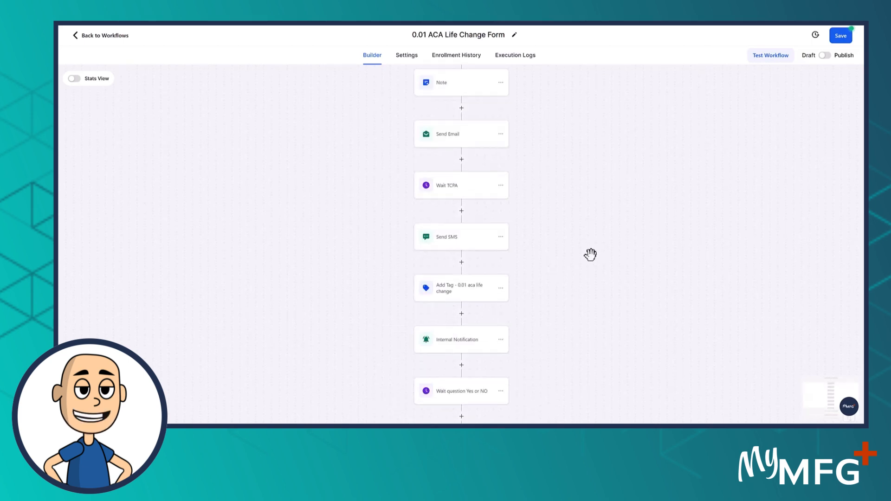
scroll(593, 268, up, 3)
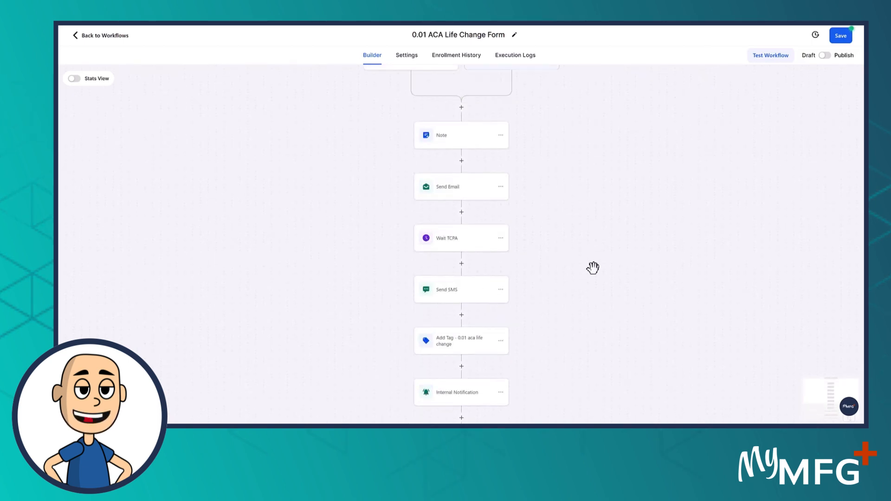